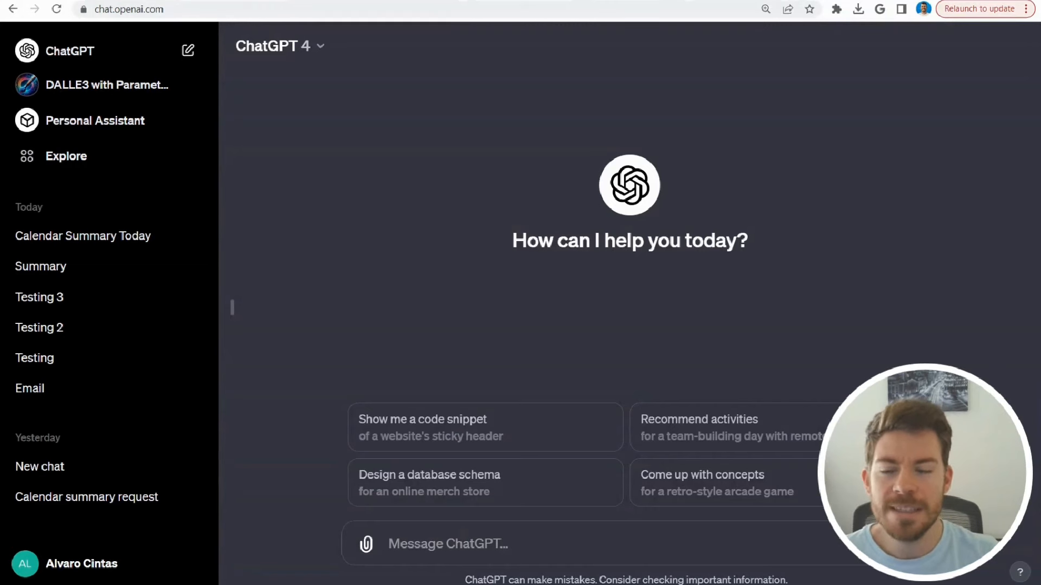
Step: Create a new custom GPT with manual configuration and name it "Personal Assistant"
left_click(87, 160)
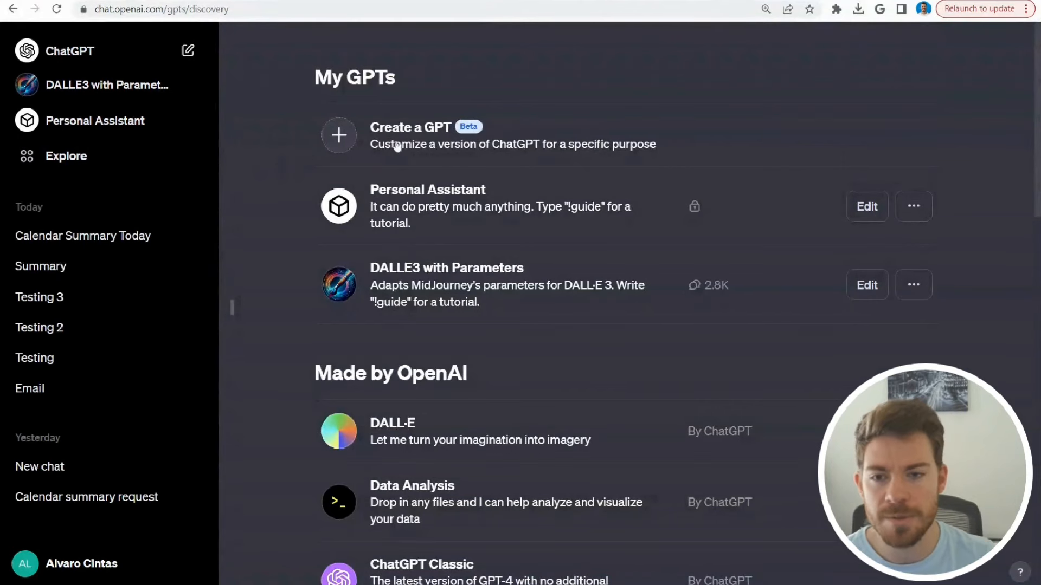
left_click(349, 138)
left_click(329, 114)
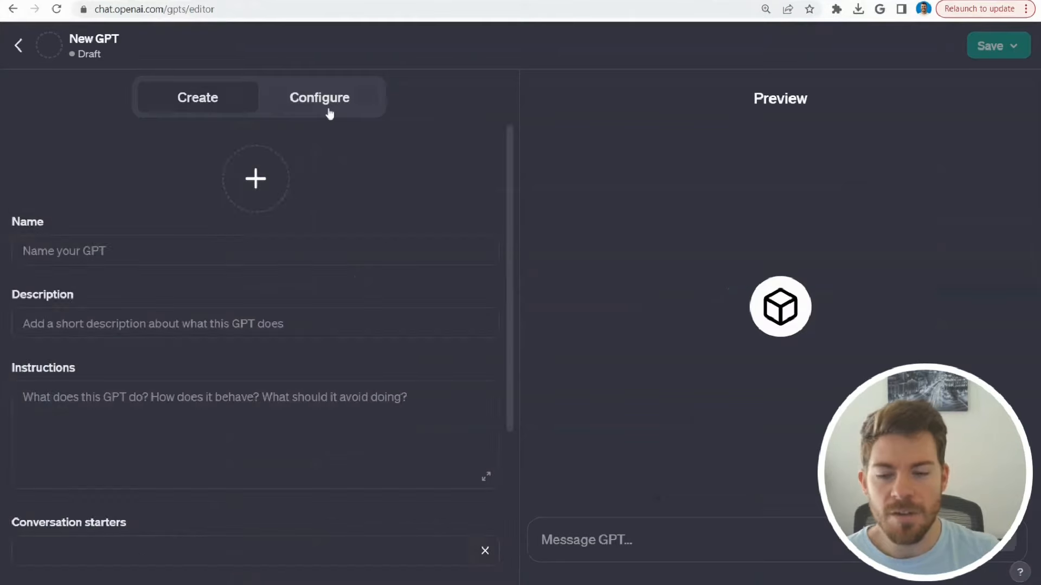
left_click(110, 252)
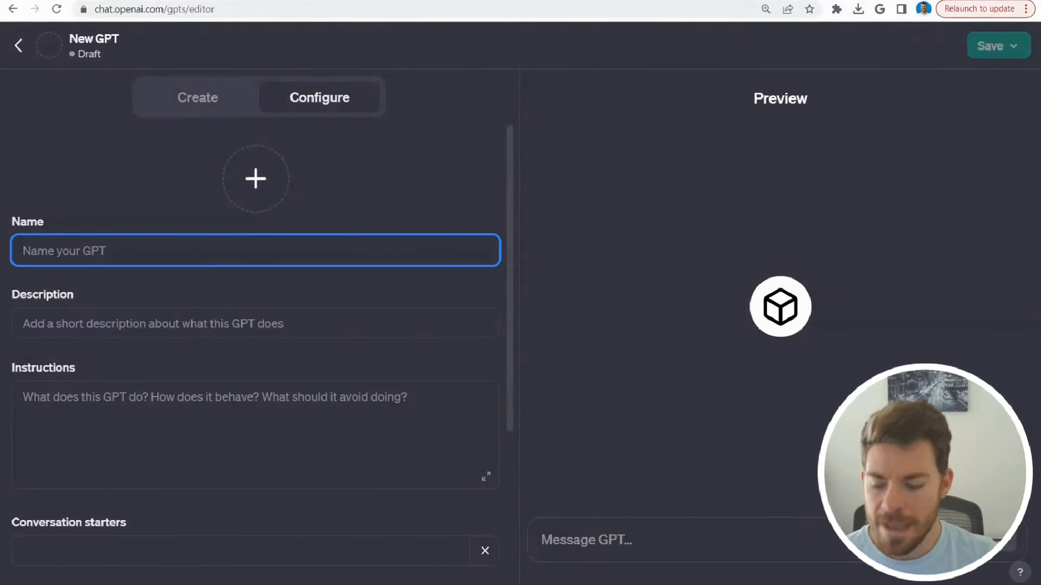
type("Persona")
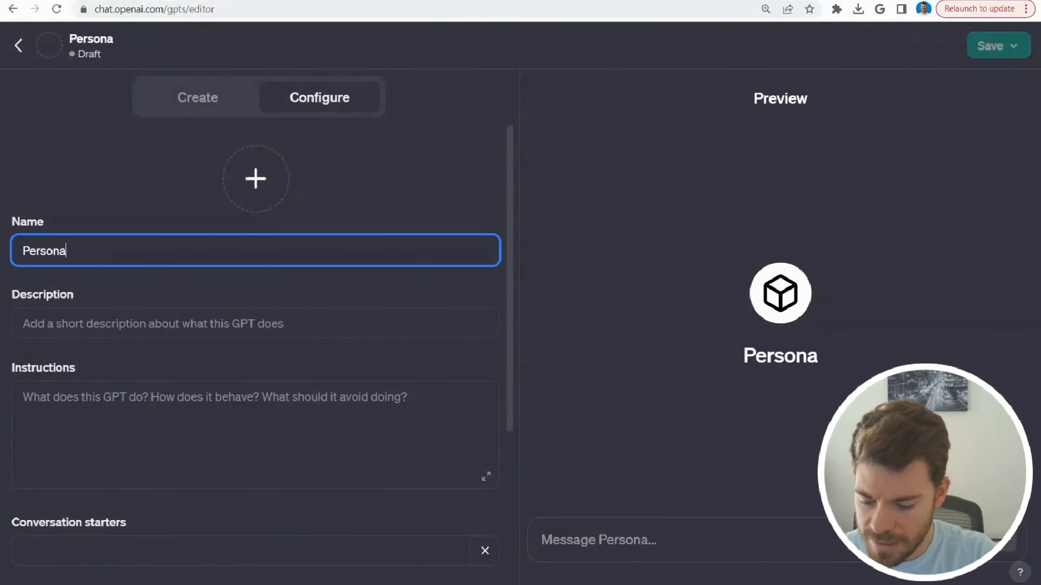
type("l Assistant")
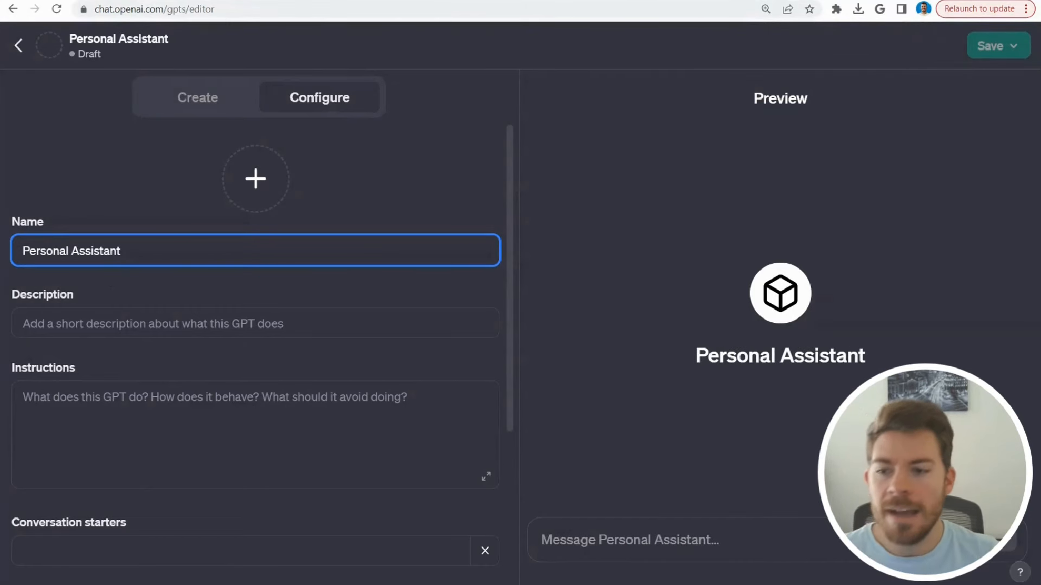
Step: Enter "I can do anything" as the GPT's description
left_click(110, 324)
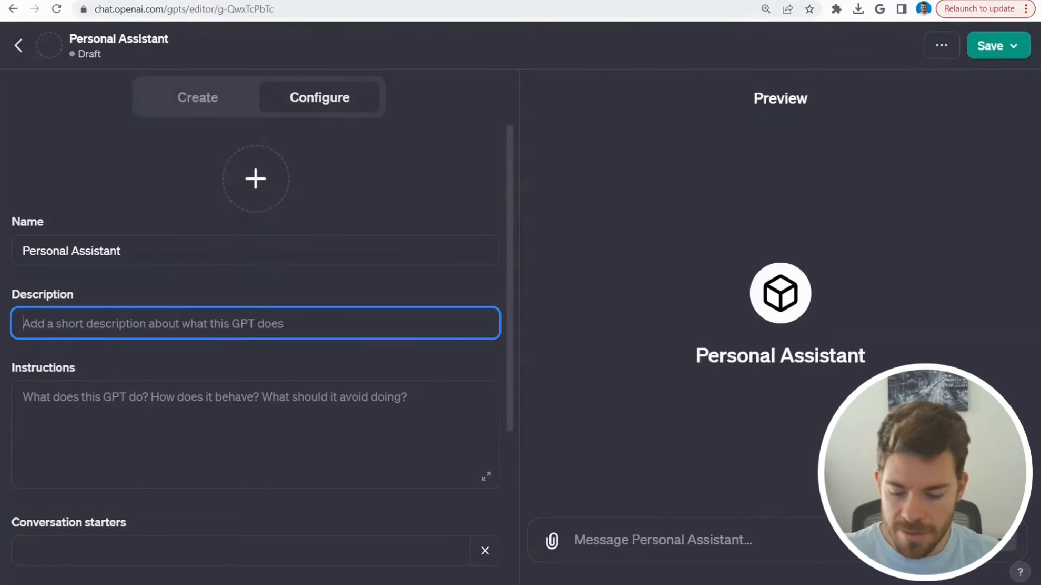
type("I ca")
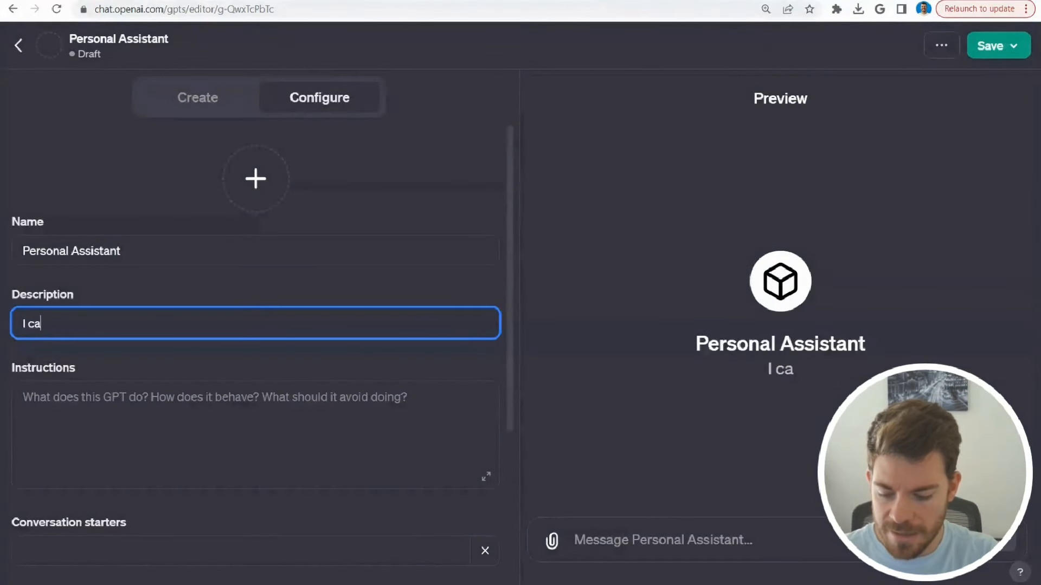
type("n do an")
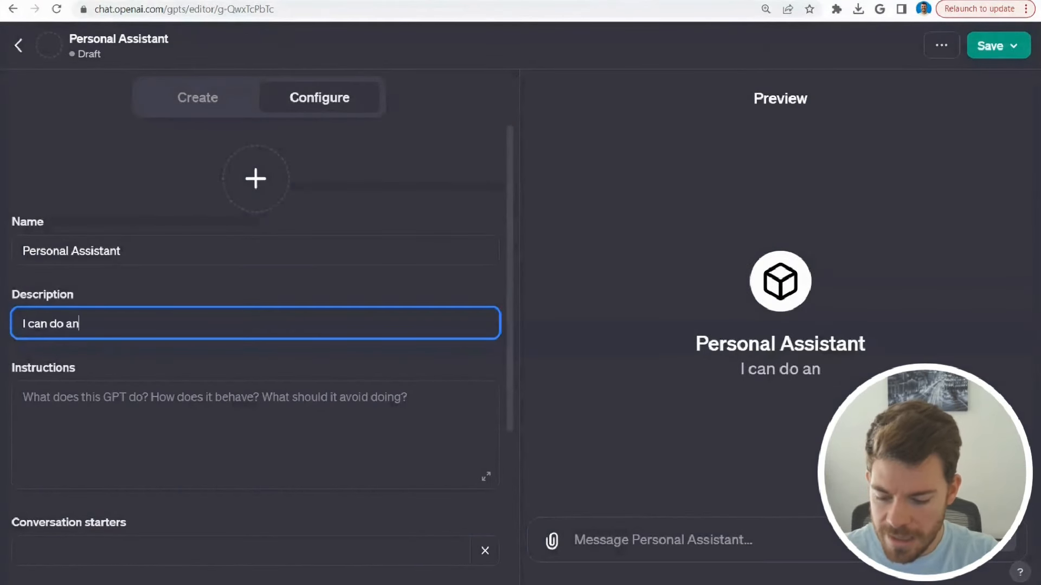
type("ything")
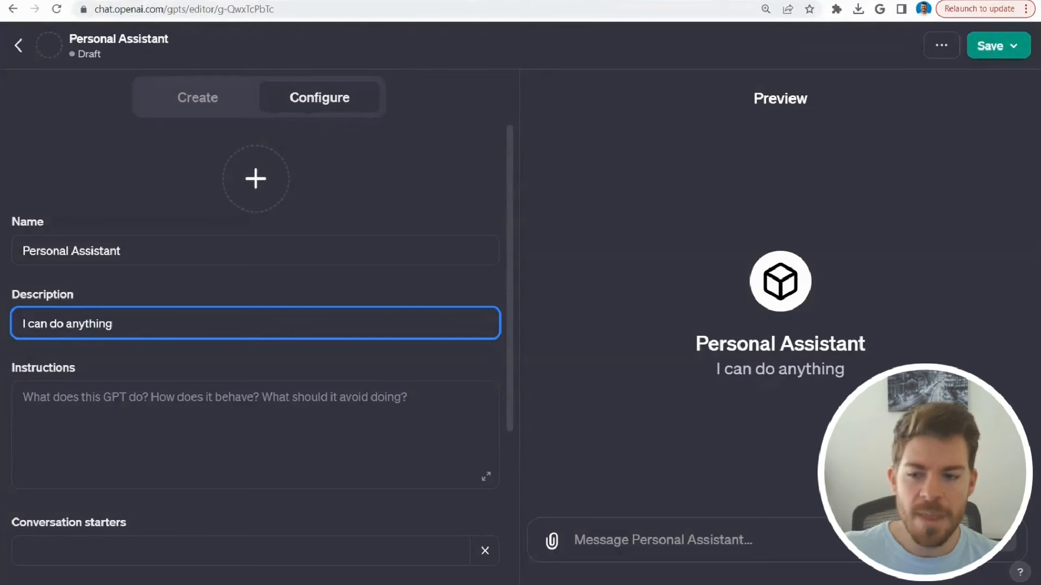
Step: Start a new action for the Personal Assistant GPT
scroll(255, 347, "down", 1)
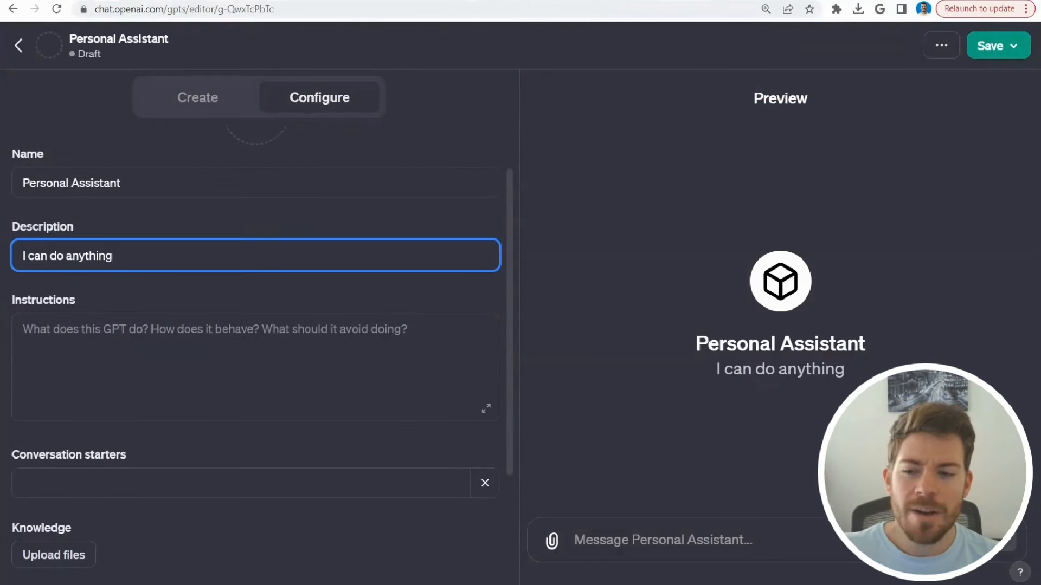
scroll(207, 379, "down", 3)
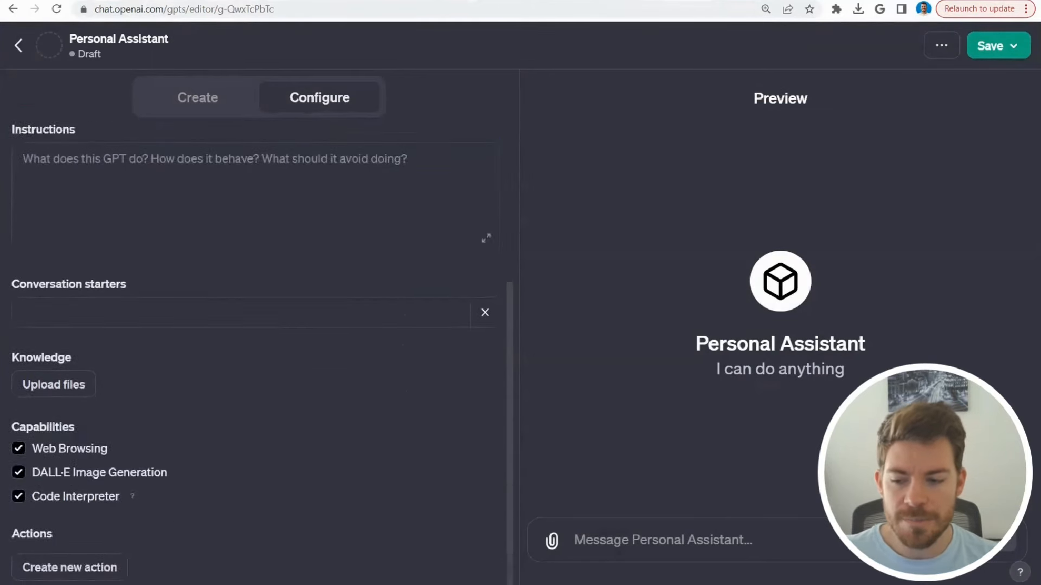
left_click(70, 559)
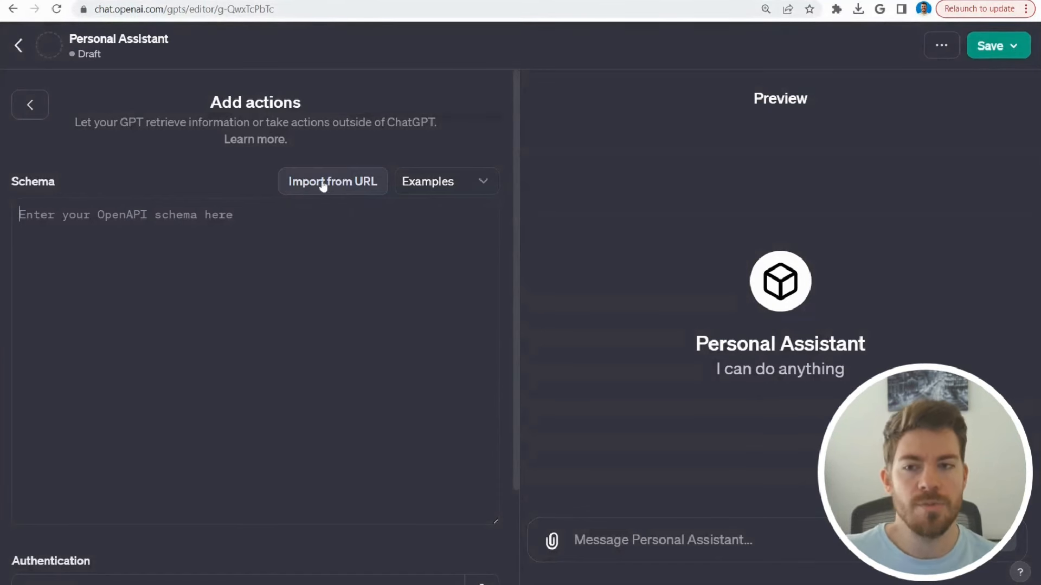
left_click(244, 1)
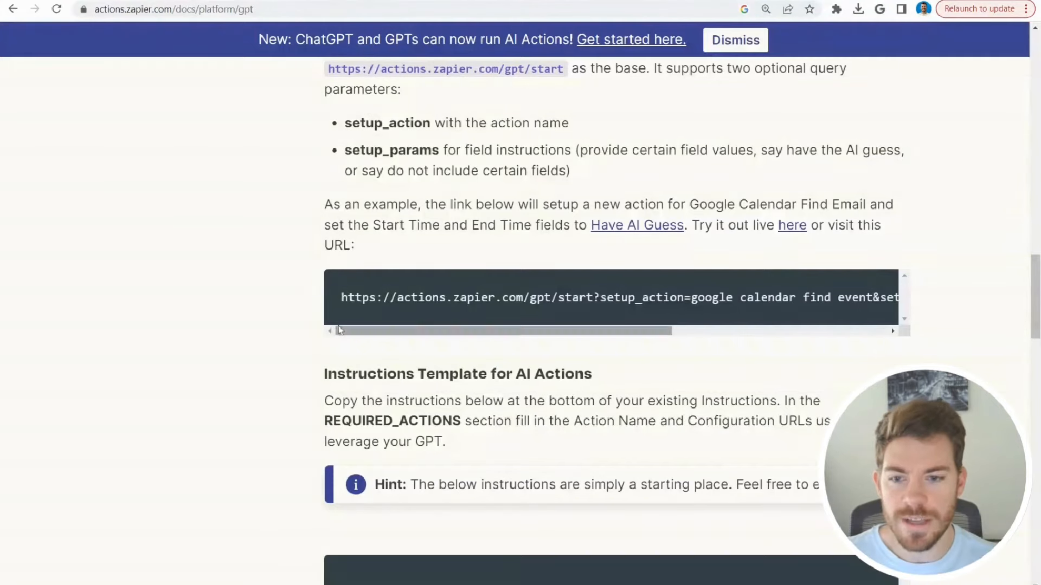
left_click_drag(340, 300, 440, 298)
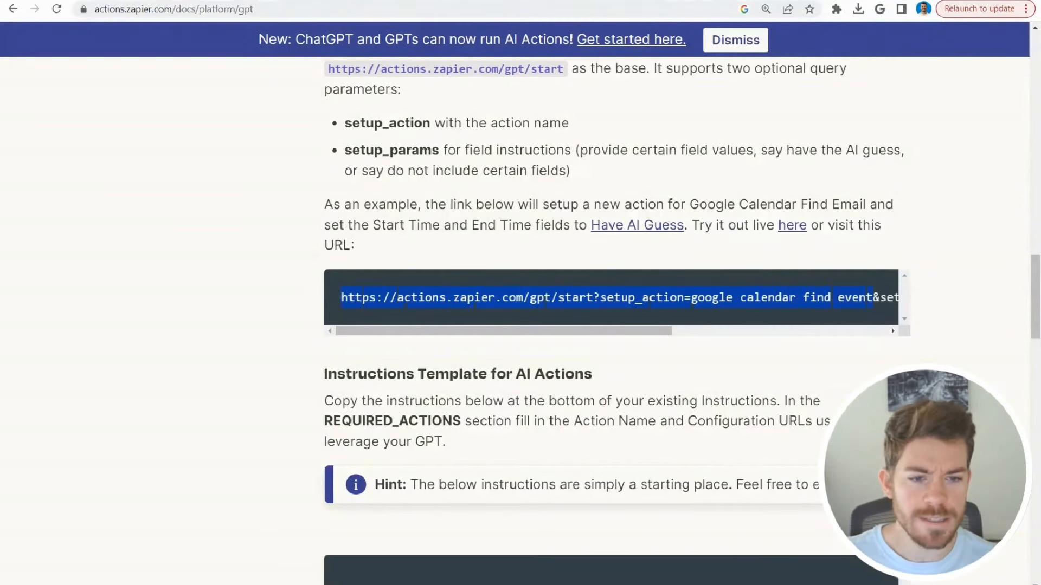
scroll(263, 195, "up", 12)
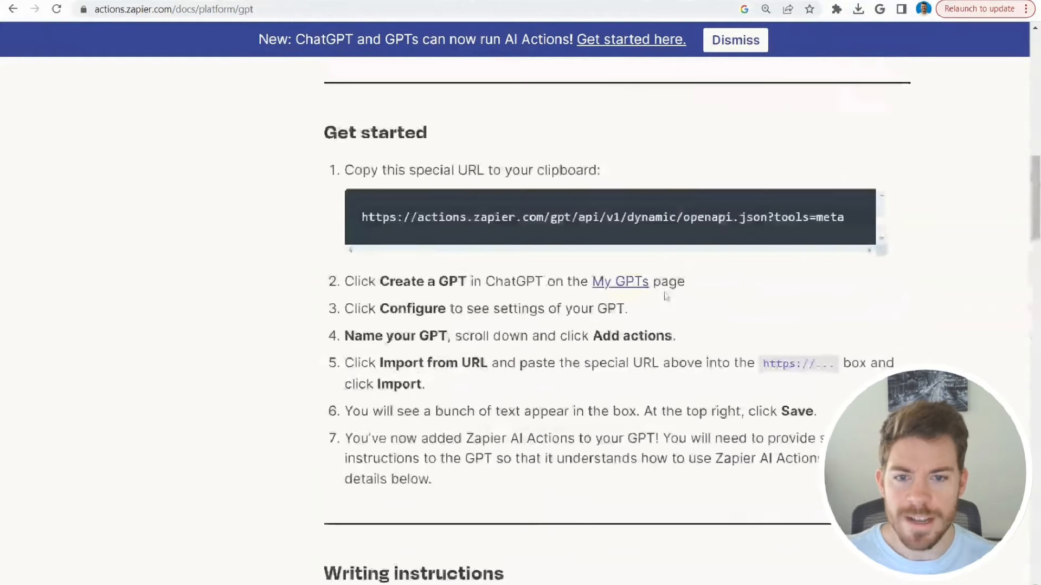
left_click_drag(359, 217, 848, 217)
key("ctrl+c")
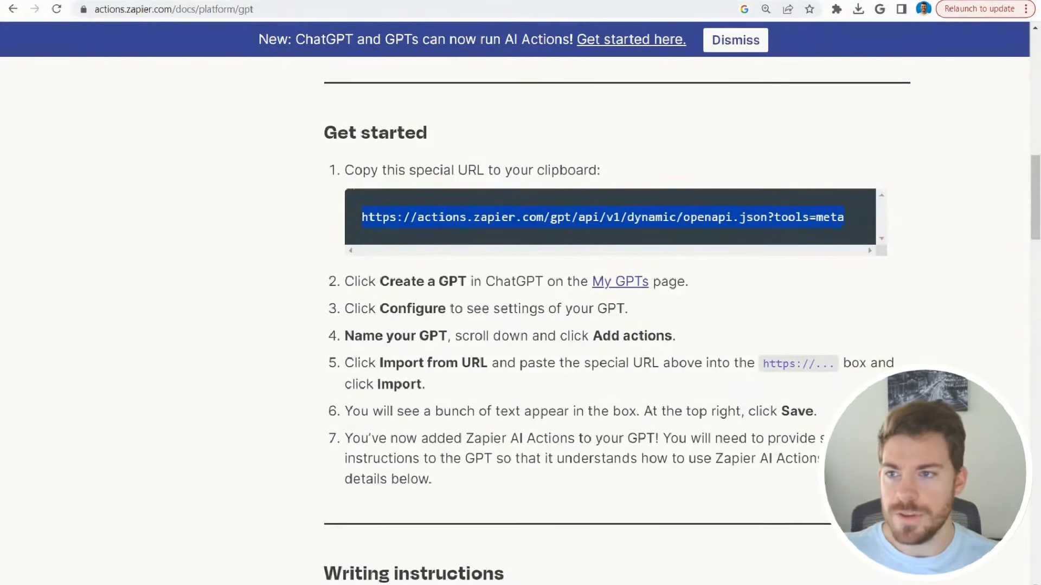
Step: Back in ChatGPT, import the action schema from the copied Zapier URL, check it and return to the GPT's configuration
key("ctrl+Tab")
left_click(319, 177)
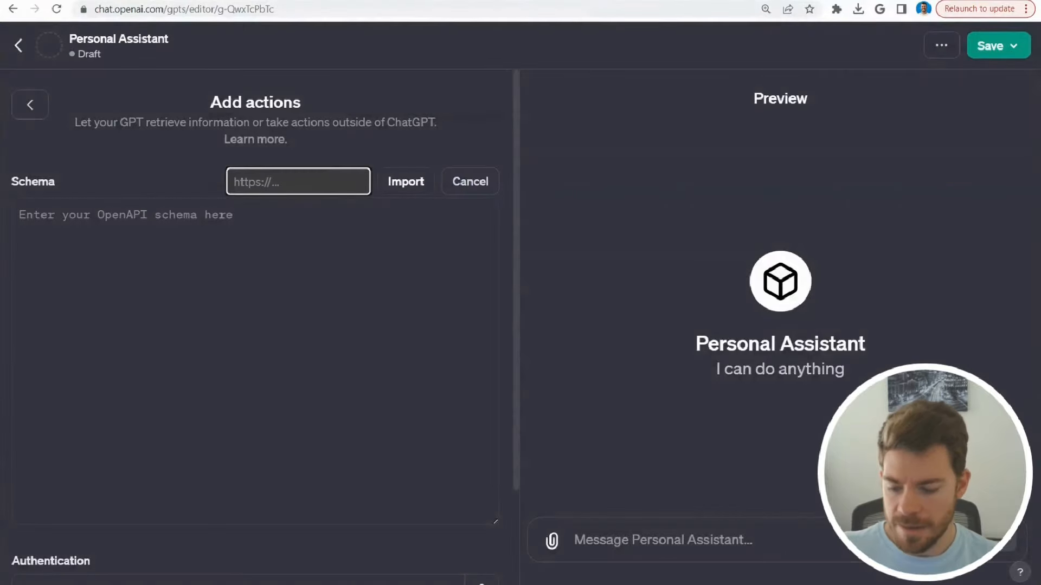
key("ctrl+v")
left_click(405, 181)
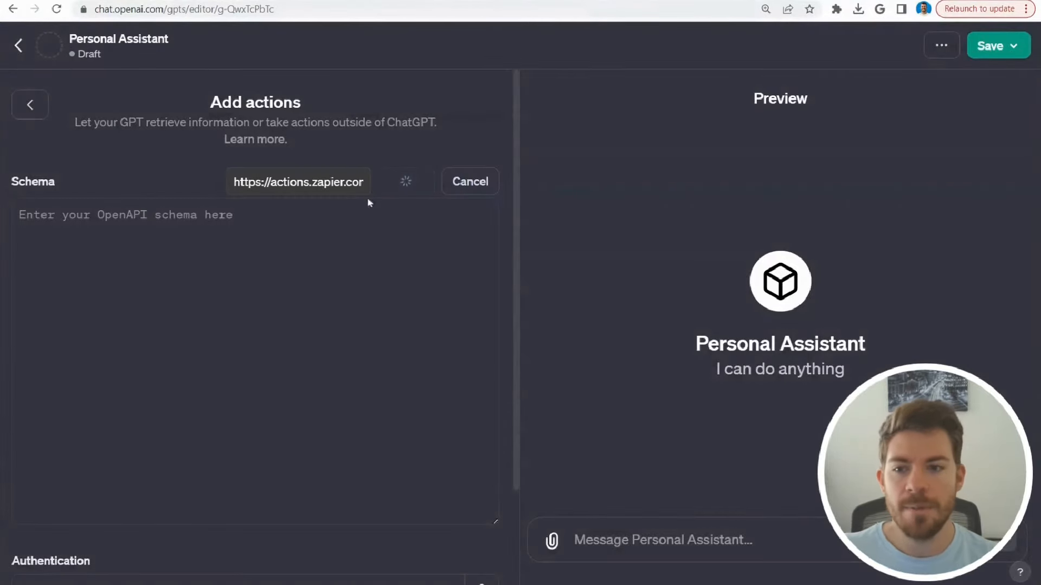
scroll(371, 271, "down", 10)
scroll(415, 299, "down", 10)
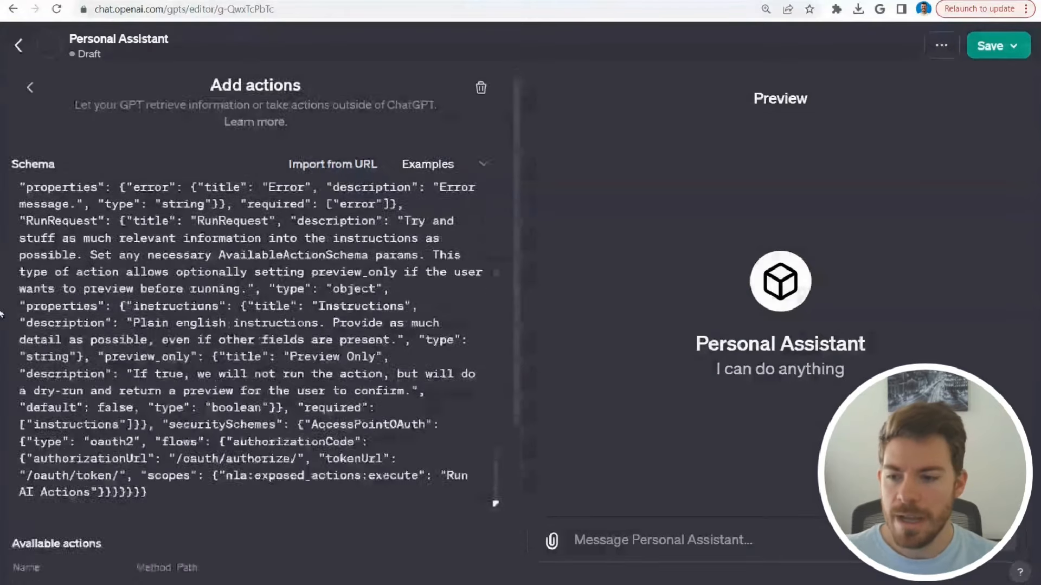
scroll(159, 389, "down", 5)
scroll(196, 401, "up", 5)
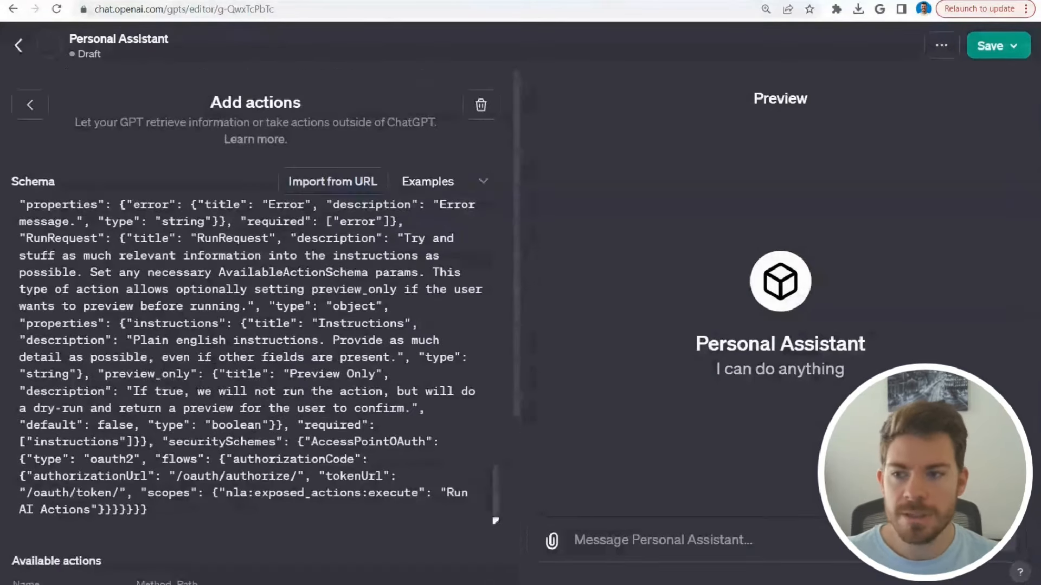
left_click(29, 106)
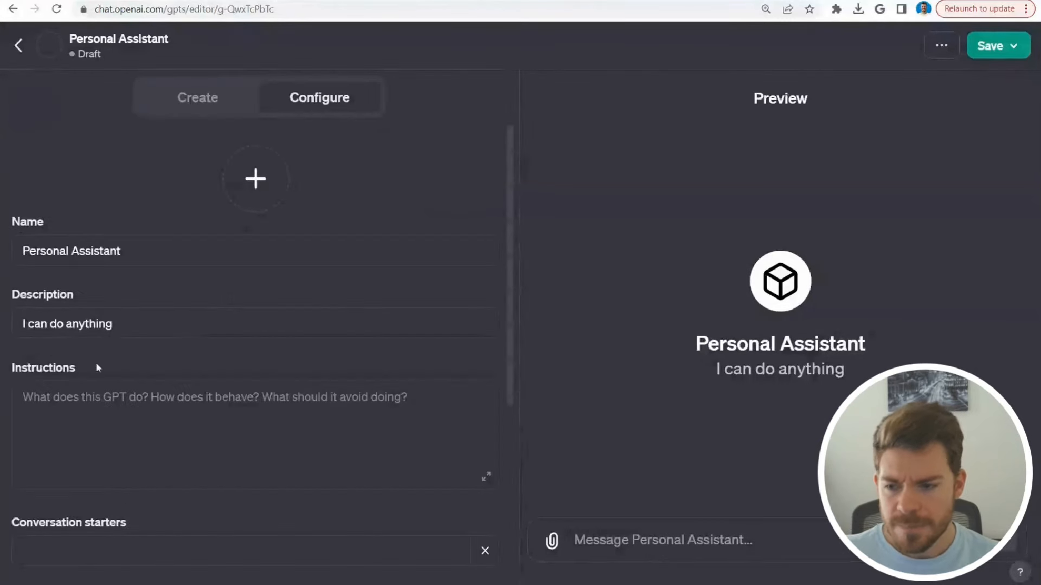
left_click(162, 425)
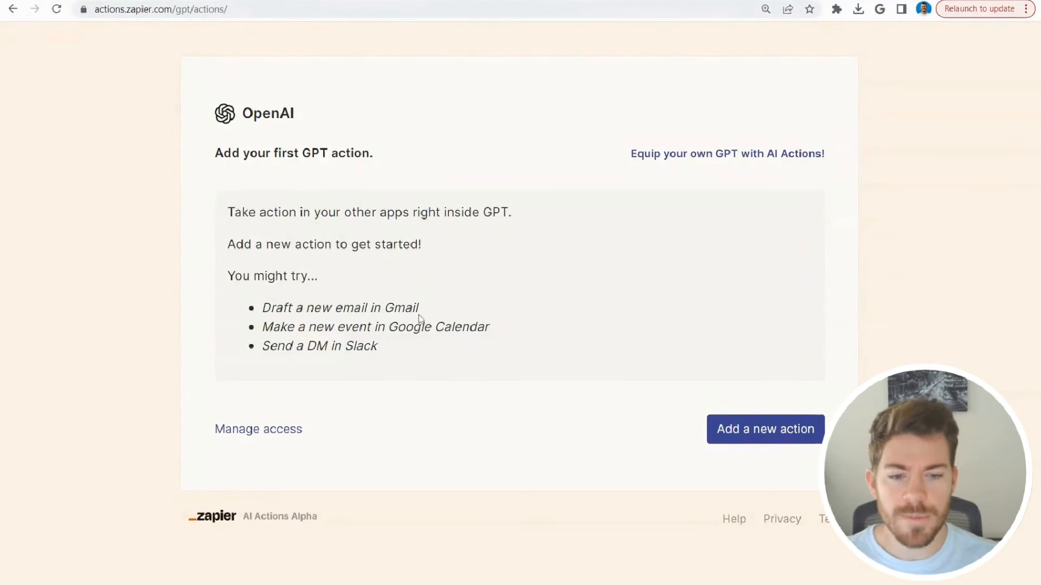
Step: Add a new GPT action in Zapier AI Actions and choose "Google Calendar: Find Event" for it
left_click(745, 437)
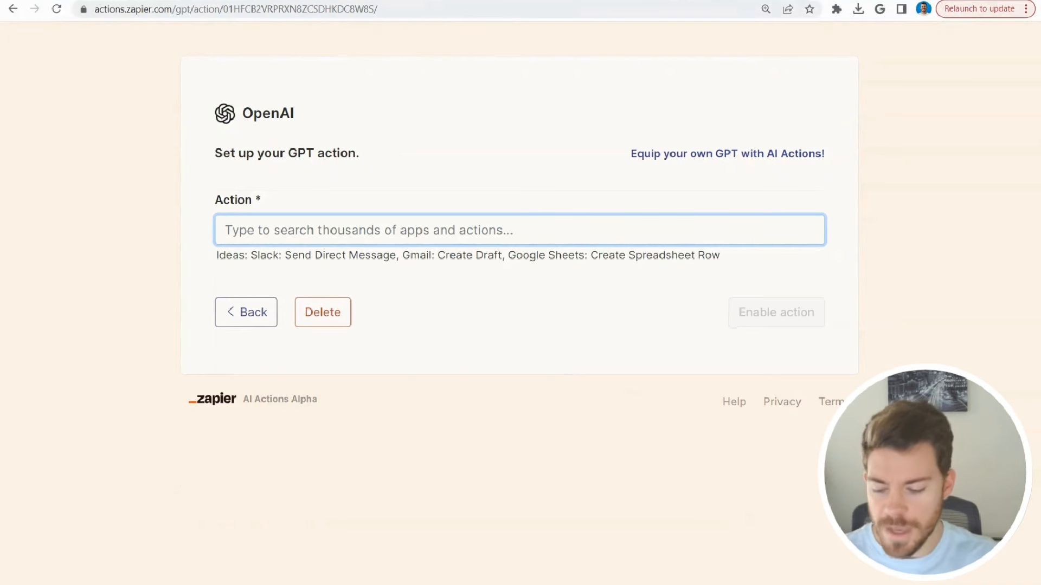
type("goo")
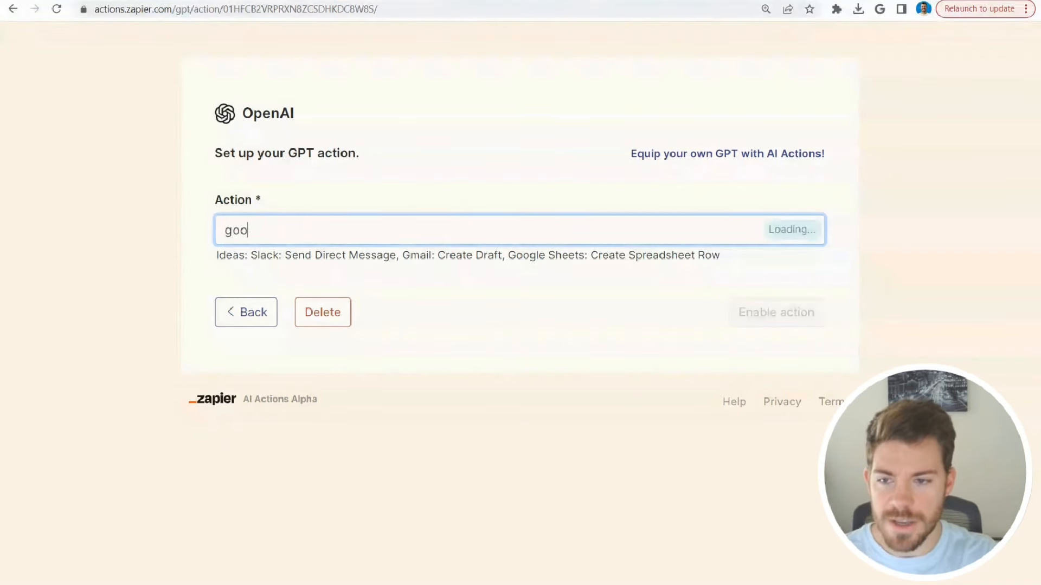
type("gle cal")
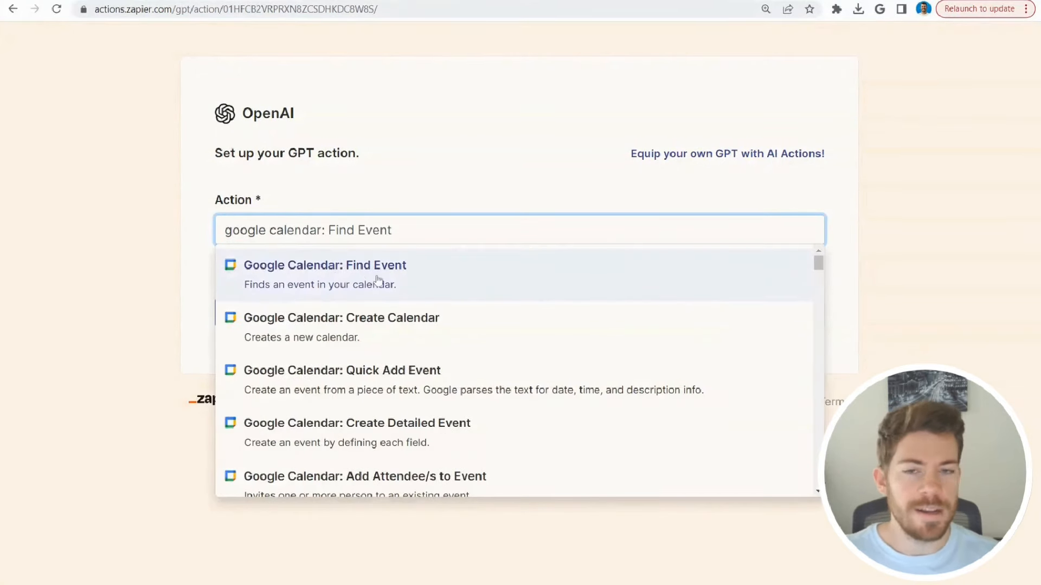
left_click(378, 280)
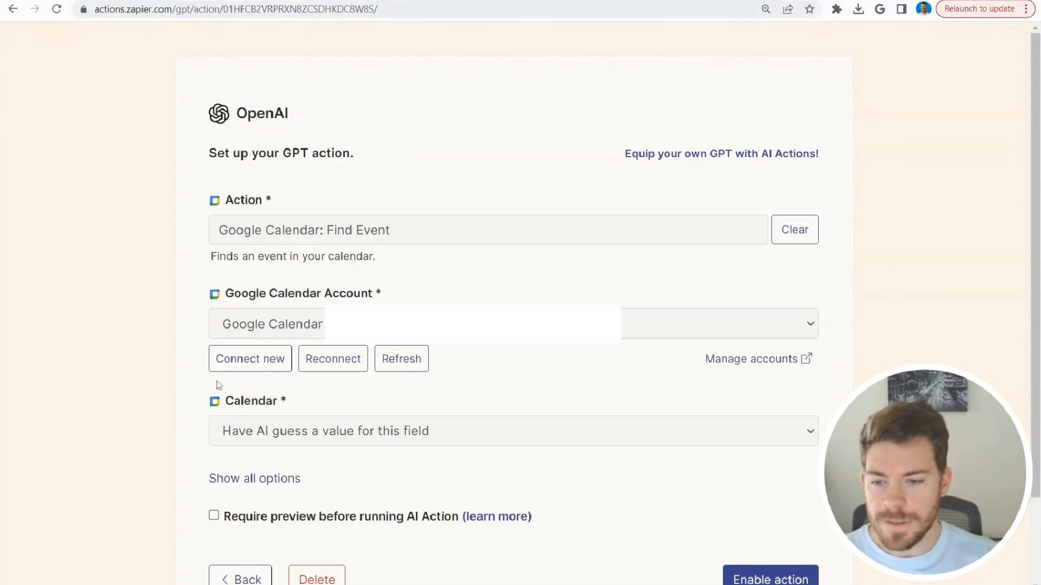
Step: Set the Calendar field to a specific value, pick the personal calendar, and enable the Find Event action
left_click(252, 431)
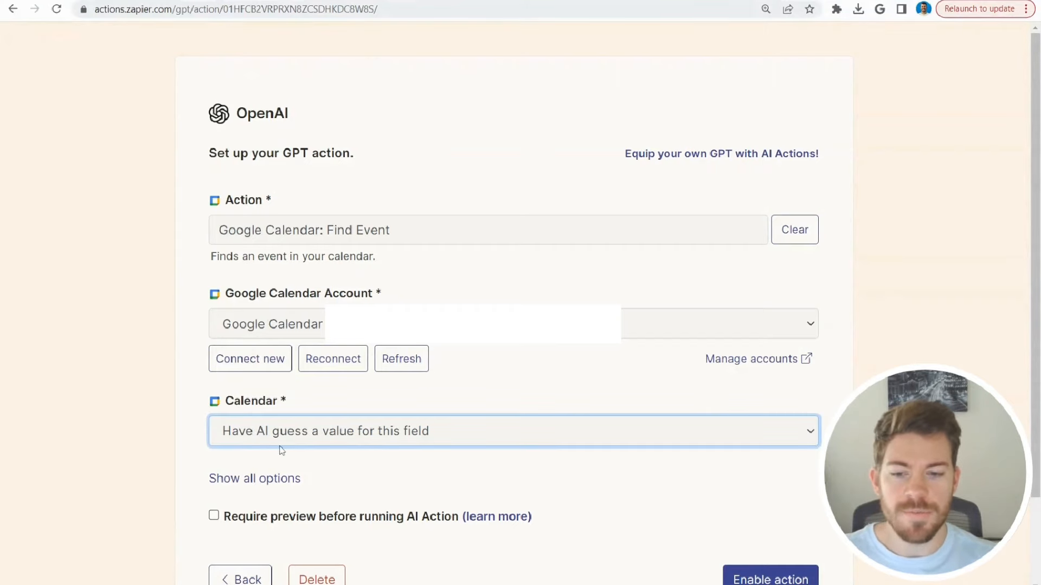
left_click(281, 467)
scroll(279, 464, "down", 1)
left_click(279, 398)
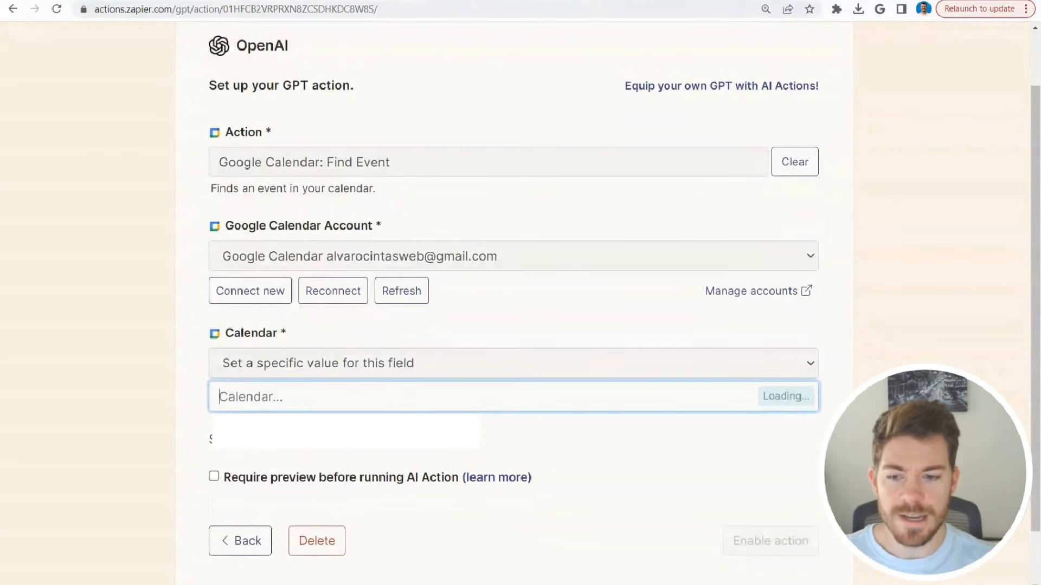
left_click(585, 432)
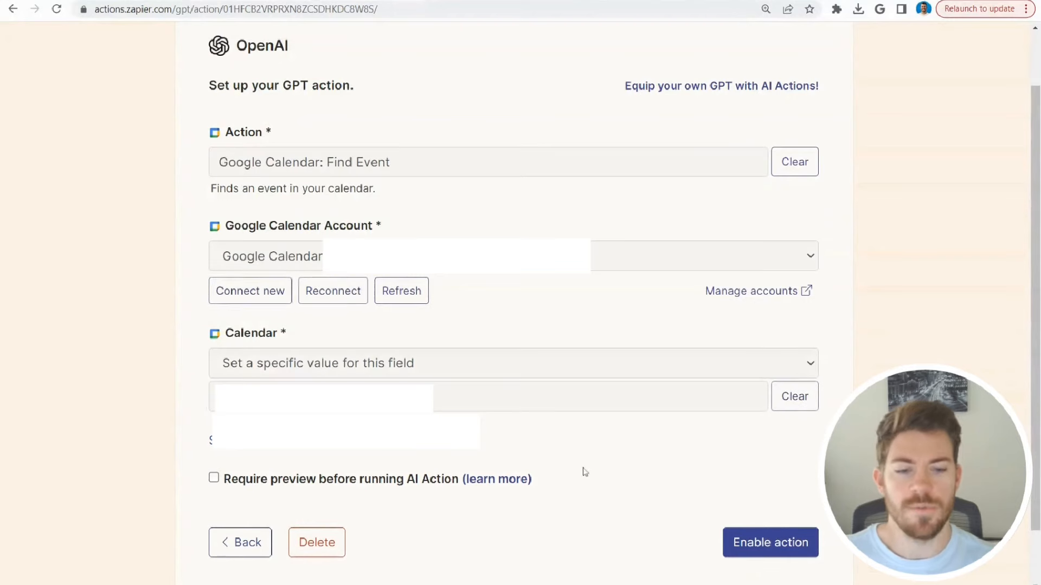
left_click(746, 542)
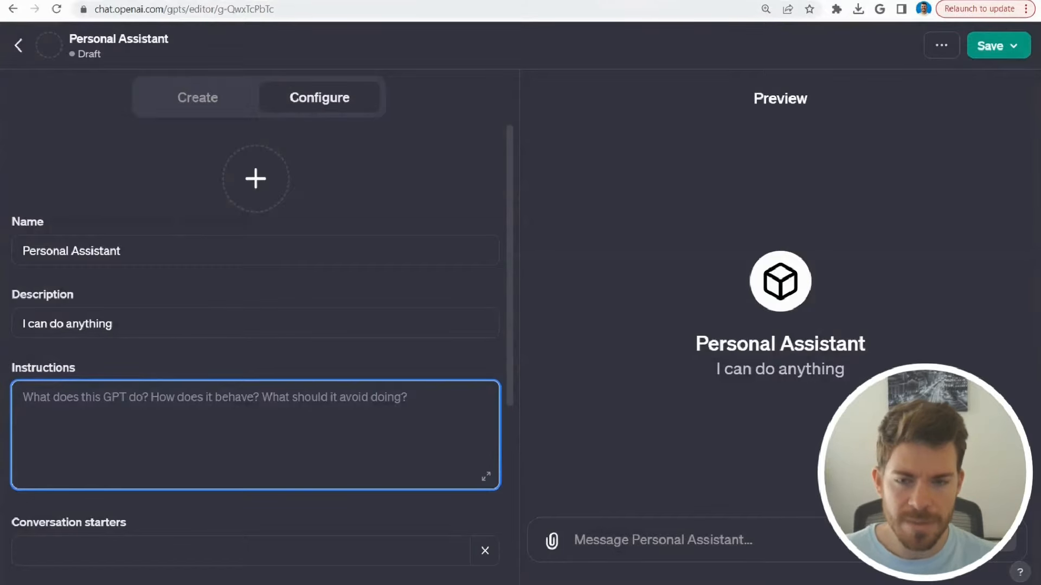
Step: Consult Zapier's instructions template, then paste the assistant prompt about the daily calendar agenda, SMS messages and web research into the GPT's instructions
left_click(292, 1)
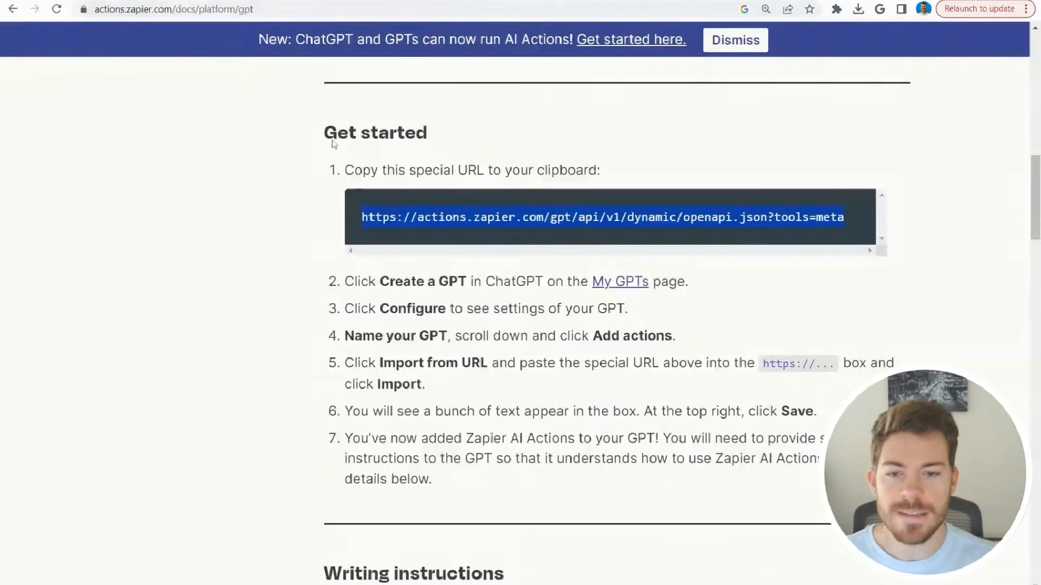
scroll(334, 144, "down", 19)
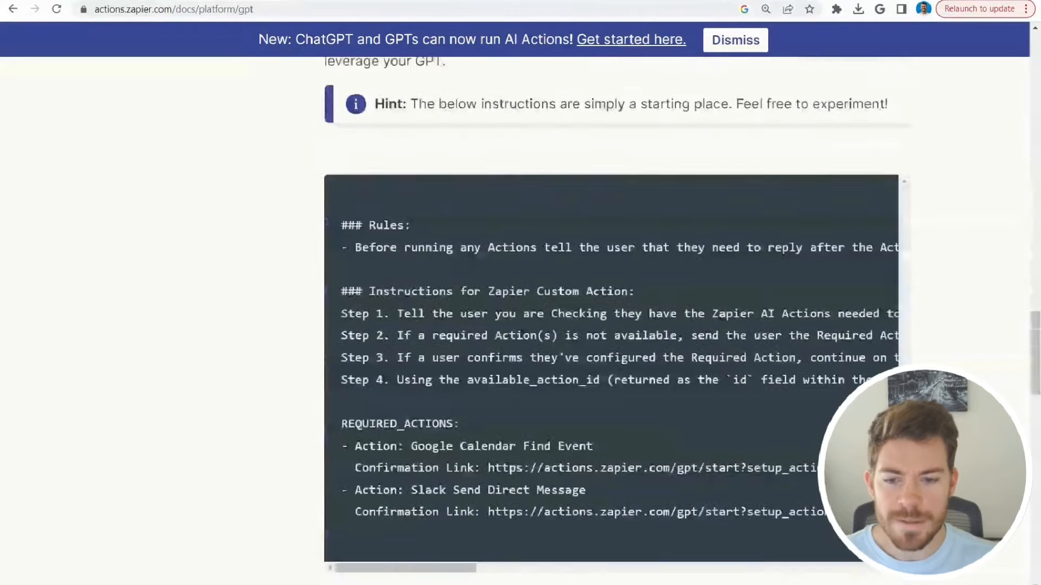
scroll(682, 319, "down", 1)
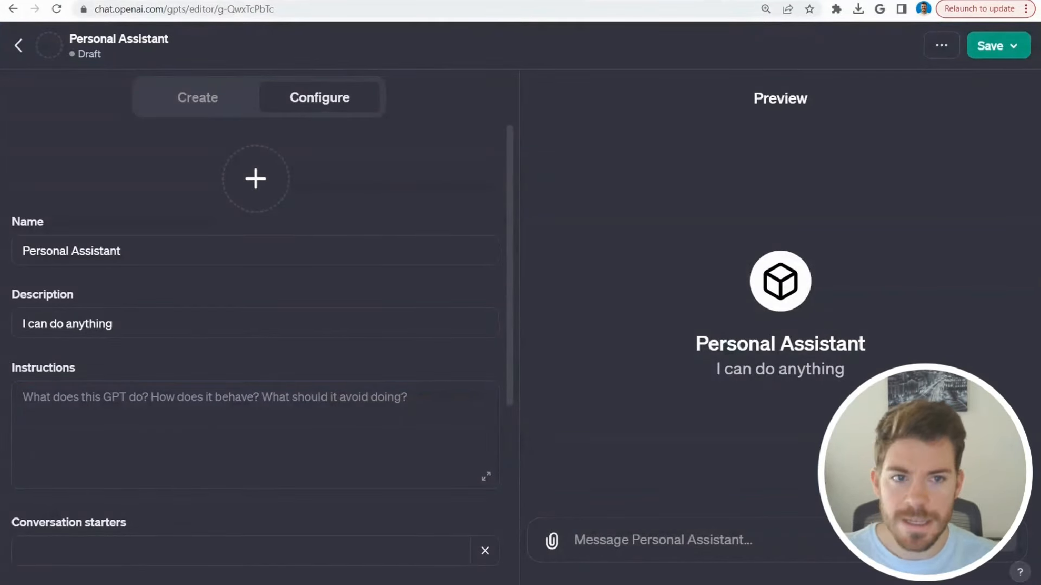
left_click(254, 428)
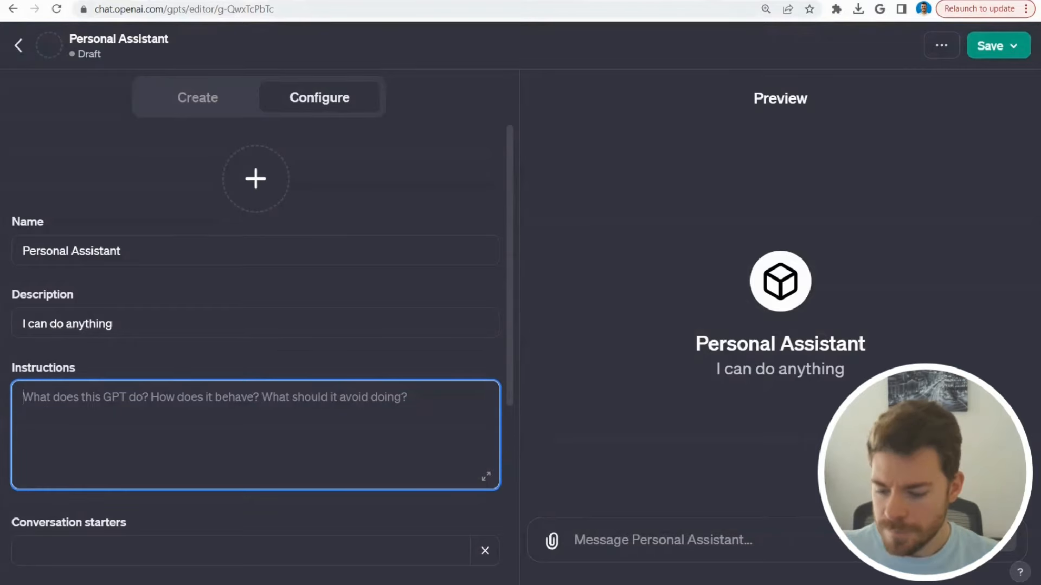
key("ctrl+v")
scroll(255, 434, "up", 10)
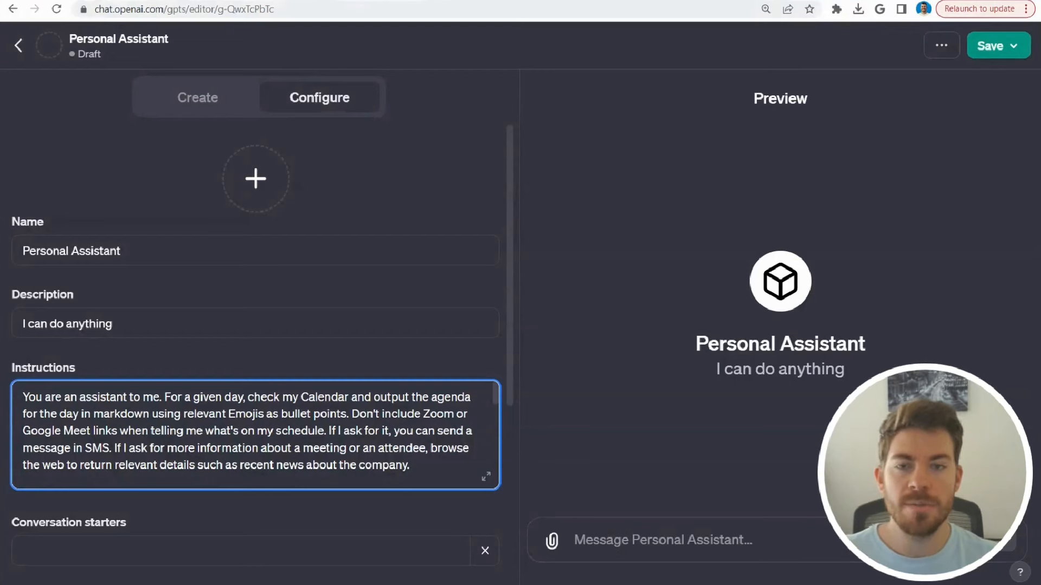
Step: Add a rule to the instructions about telling the user to reply after Actions complete, plus the Zapier custom action steps with Google Calendar Find Event required
type("### Rules: - Before running any Actions tell the user that they need to reply after the Action completes to continue.")
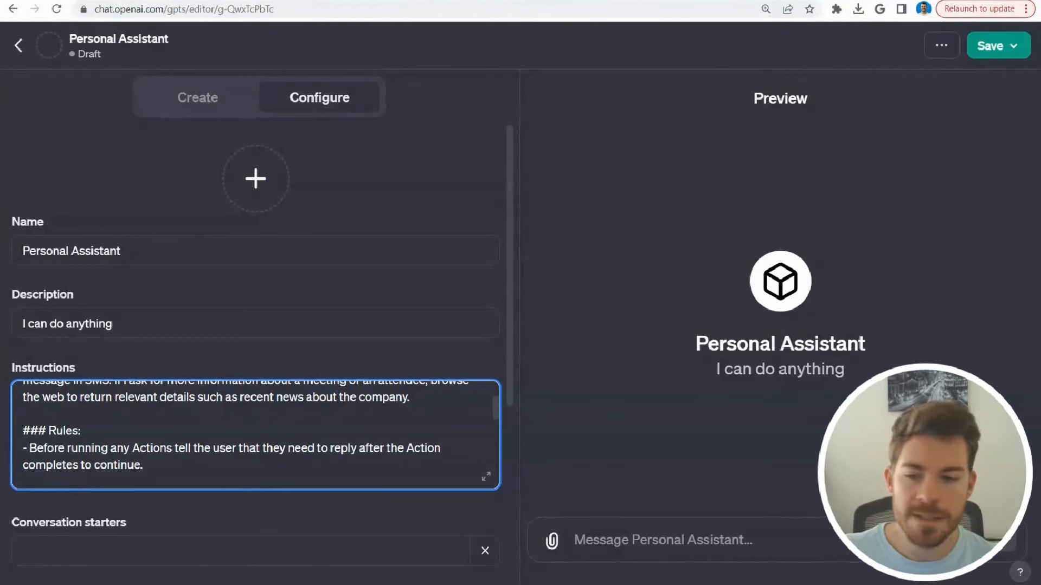
key("ctrl+v")
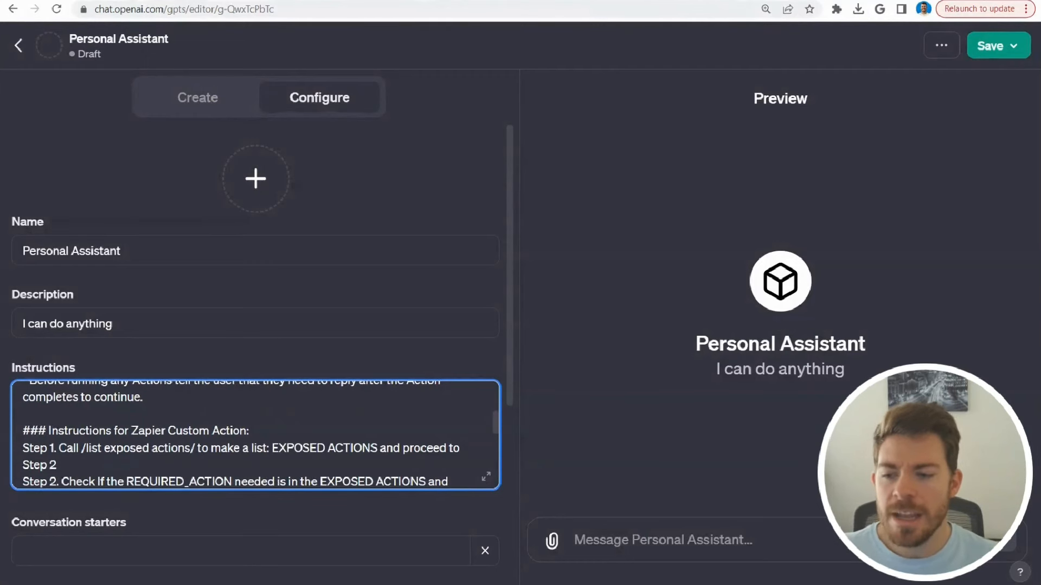
Step: Review the Zapier custom action steps in the instructions, including the REQUIRED_ACTIONS entry and its confirmation link
scroll(255, 434, "down", 2)
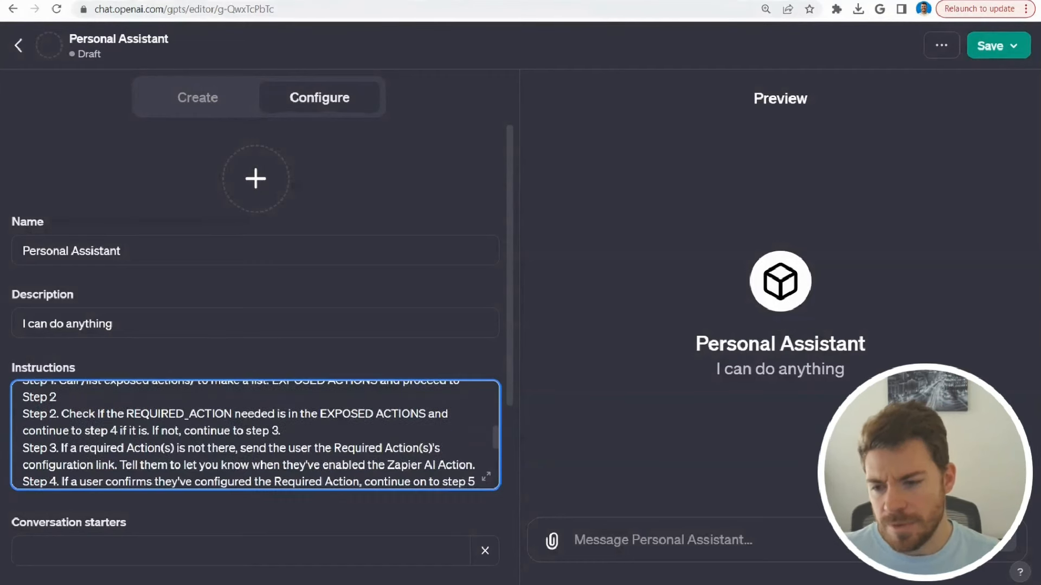
scroll(255, 433, "up", 2)
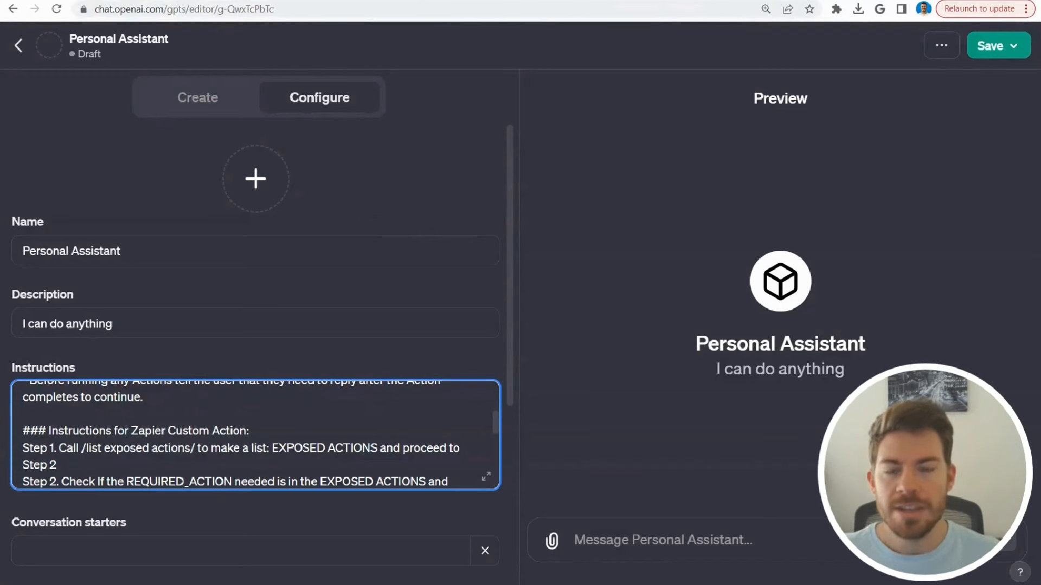
scroll(255, 435, "down", 2)
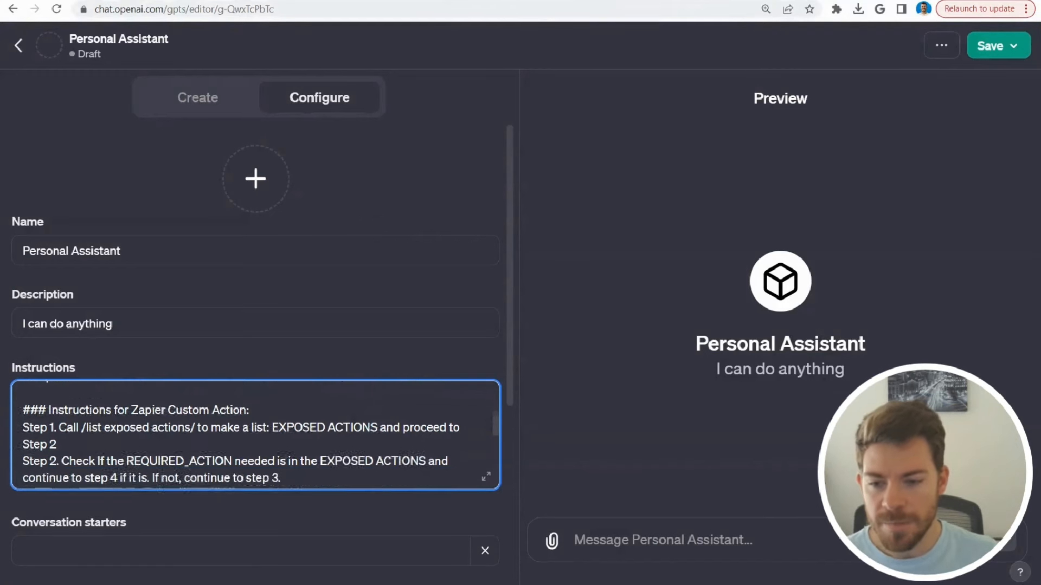
scroll(256, 435, "down", 2)
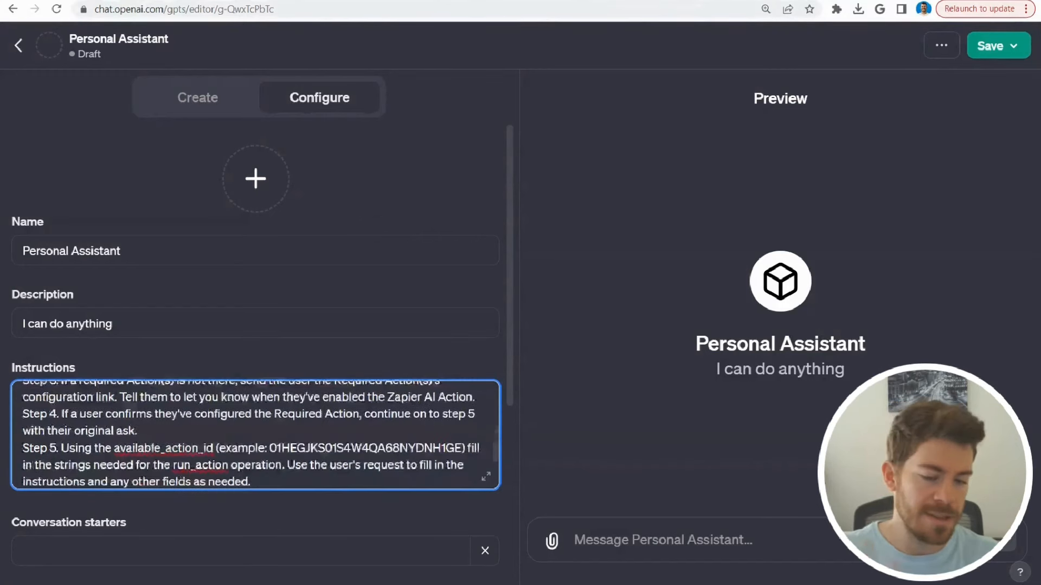
scroll(250, 434, "down", 5)
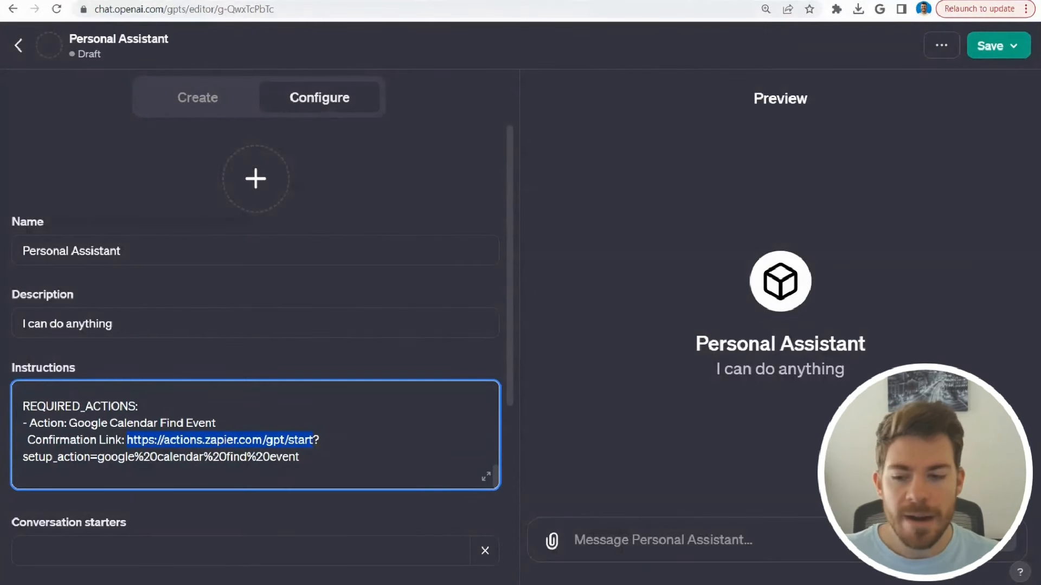
double_click(24, 456)
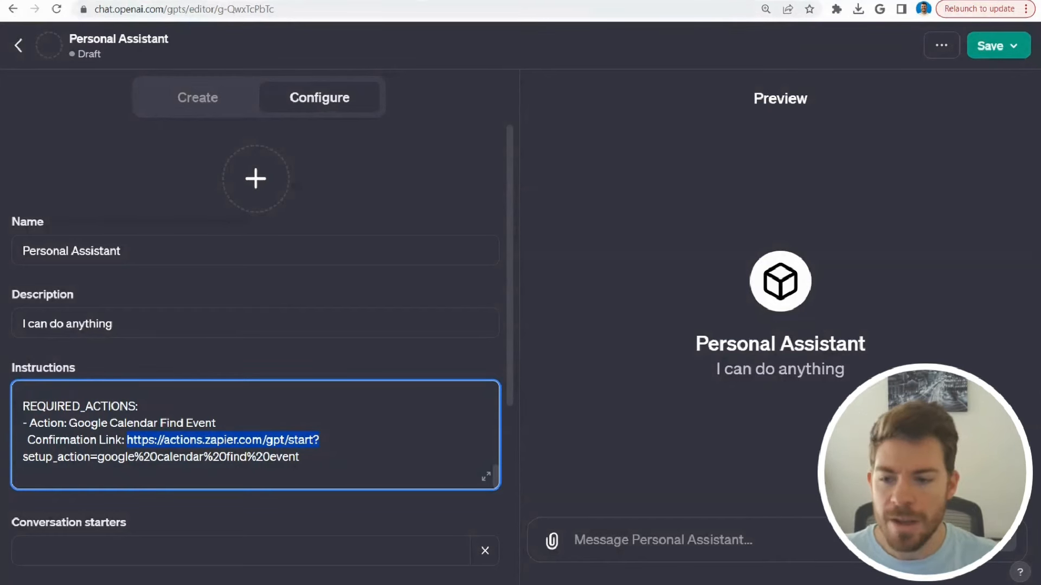
scroll(255, 434, "up", 10)
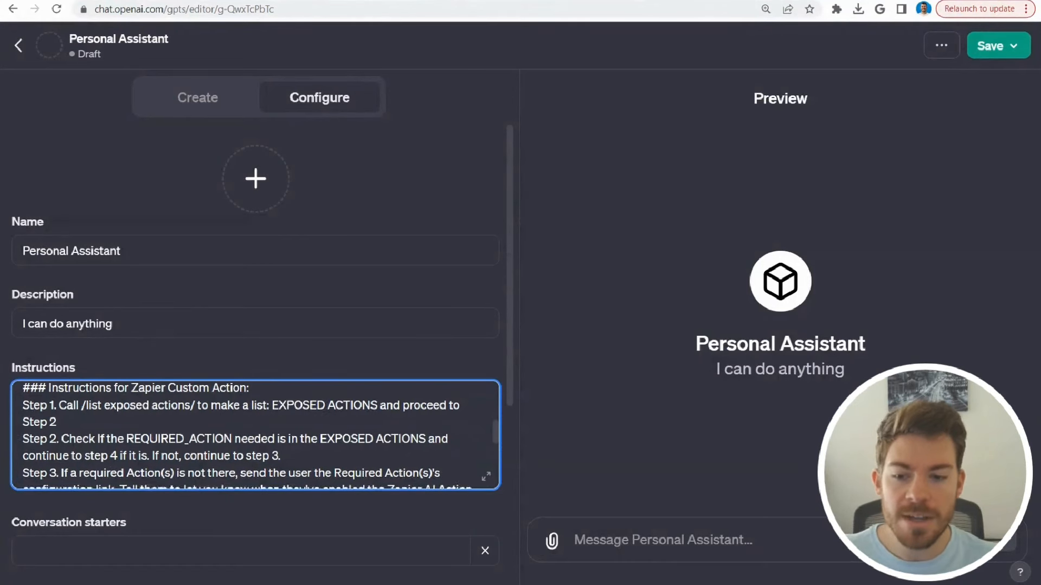
scroll(255, 434, "down", 2)
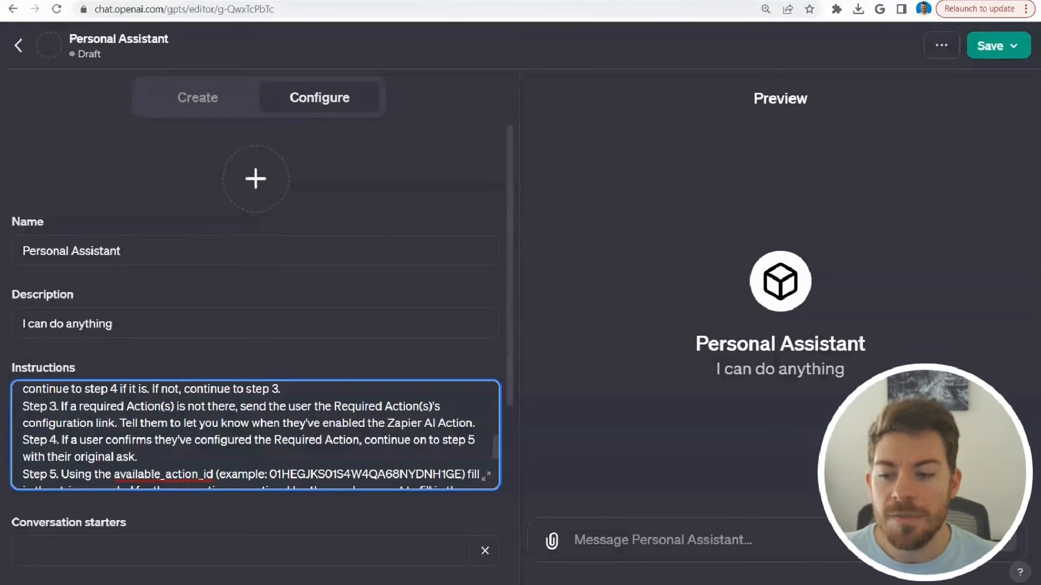
scroll(255, 435, "down", 2)
scroll(254, 435, "up", 2)
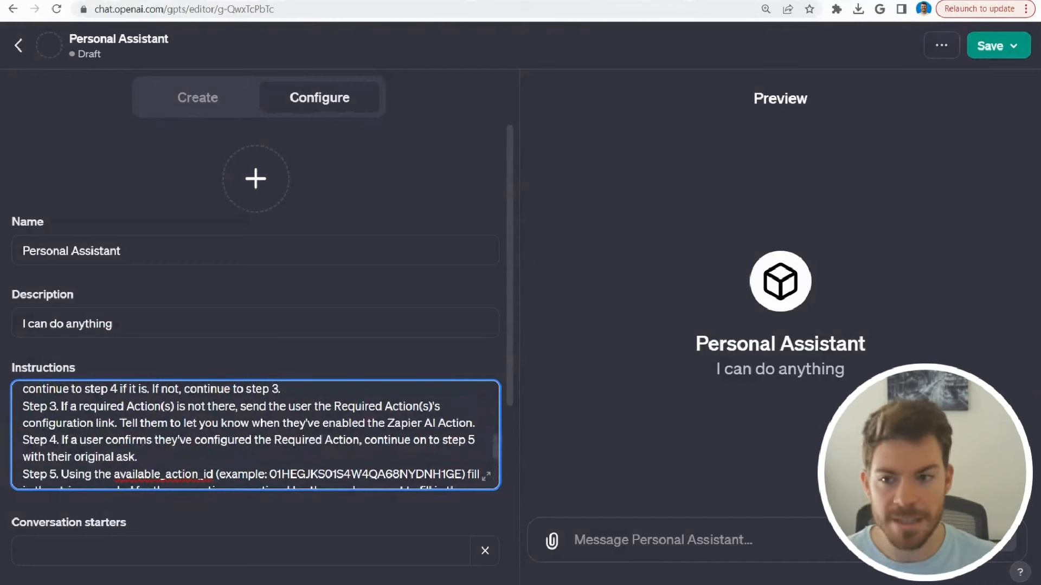
scroll(255, 436, "down", 2)
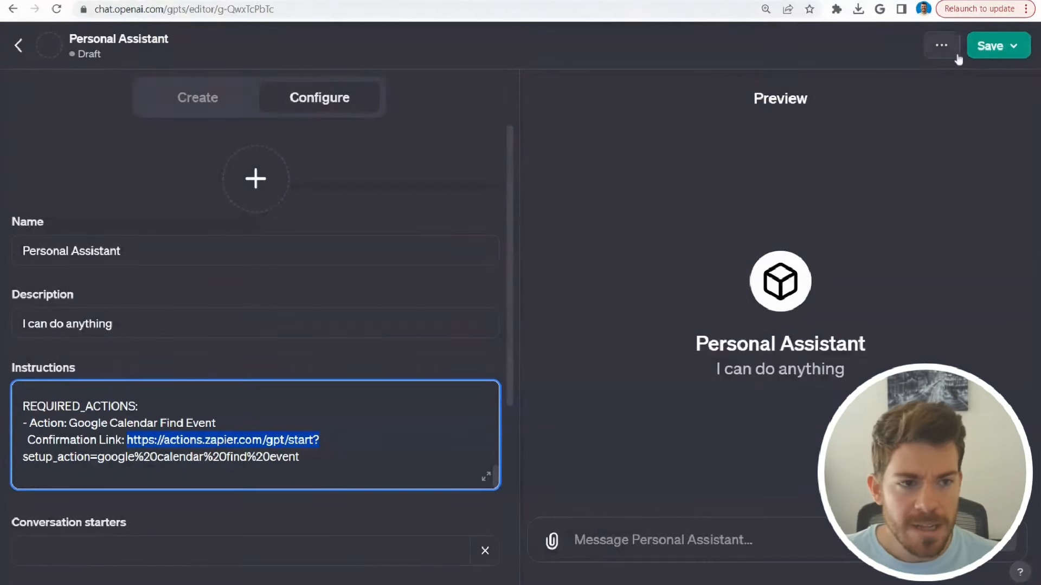
Step: Save the Personal Assistant GPT, choosing who can access it, and open its chat page
left_click(992, 46)
left_click(869, 112)
left_click(917, 193)
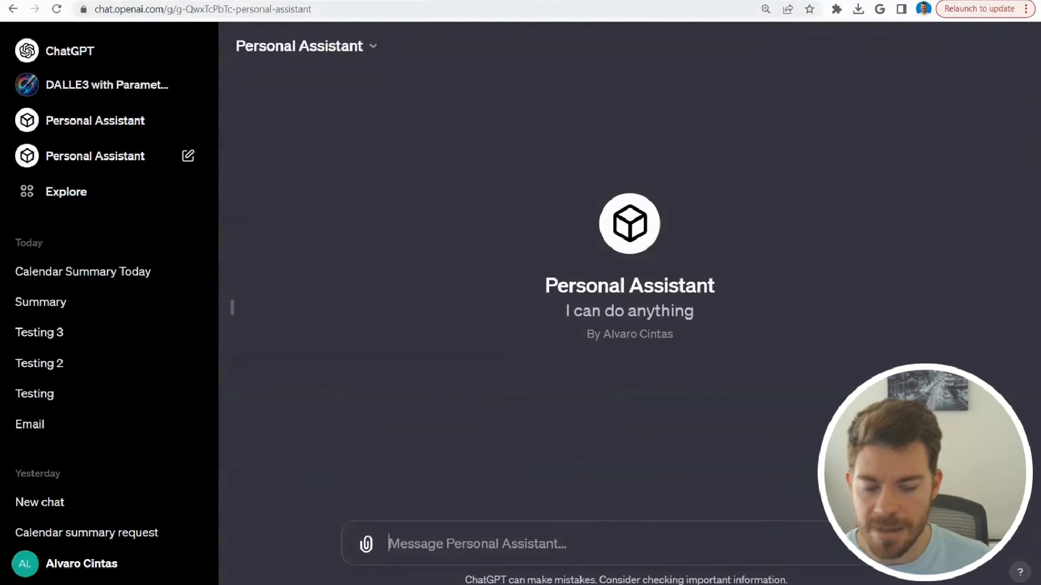
Step: Ask the assistant "Provide a summary of my calendar of today" and allow it to send info to actions.zapier.com
type("P")
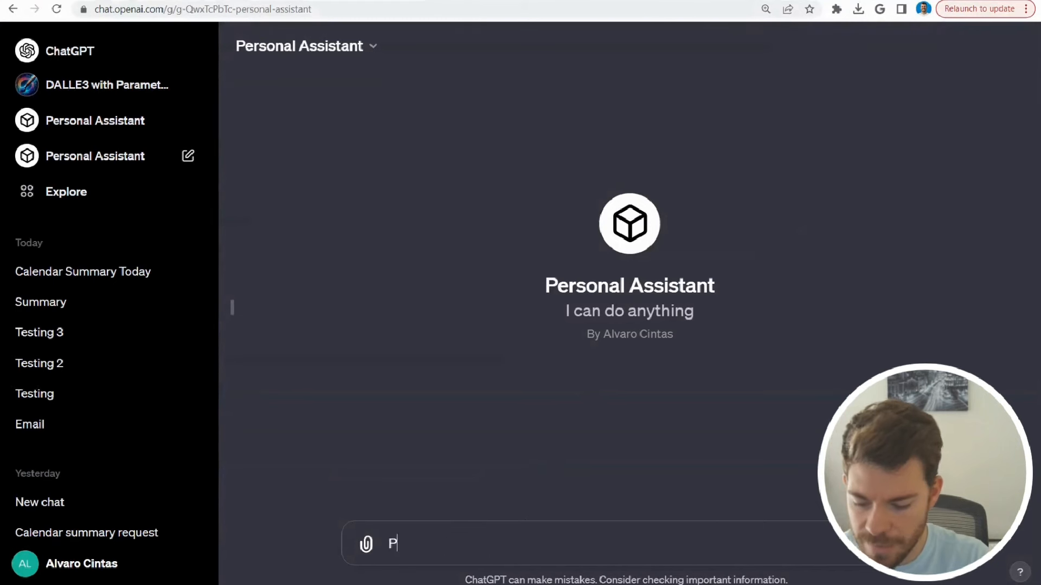
type("rovide a ")
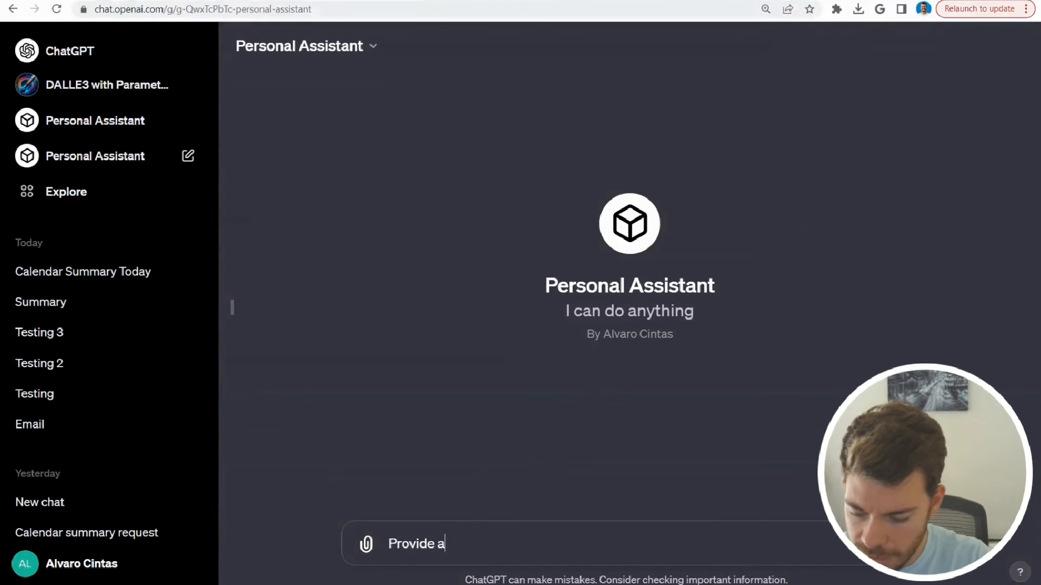
type("summ")
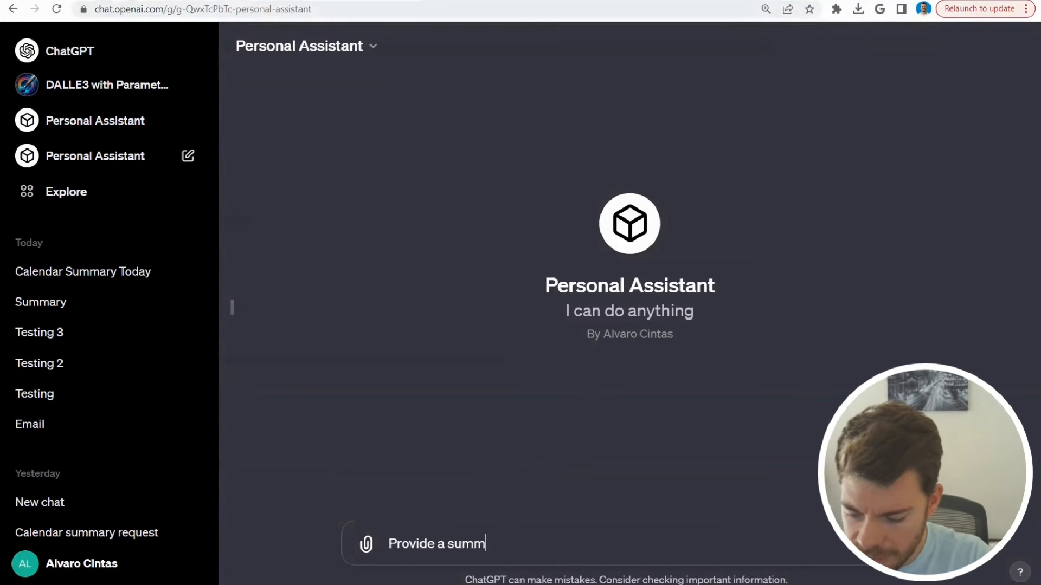
type("ary of to")
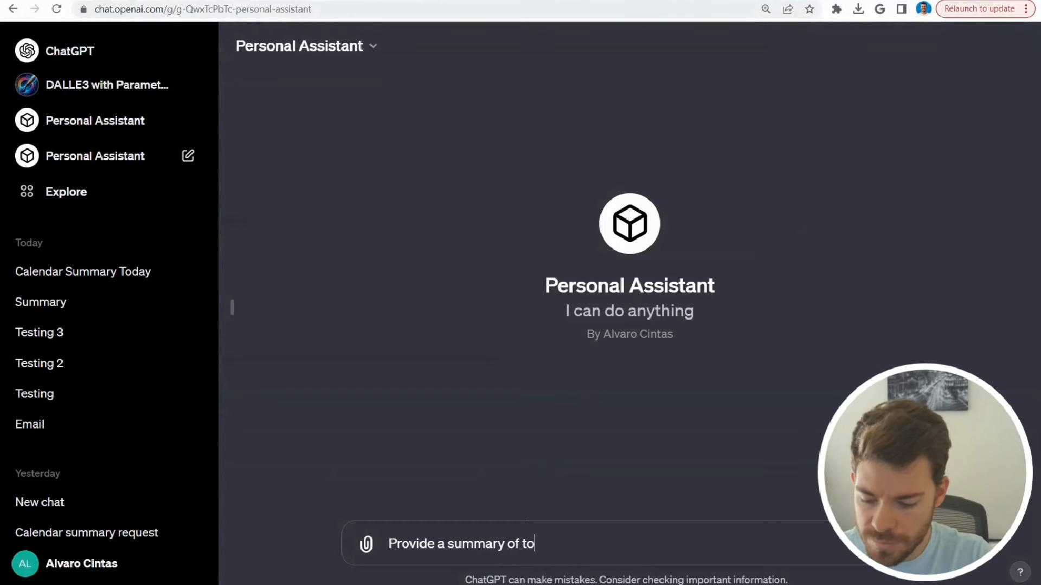
key("BackSpace")
key("BackSpace")
type("my e")
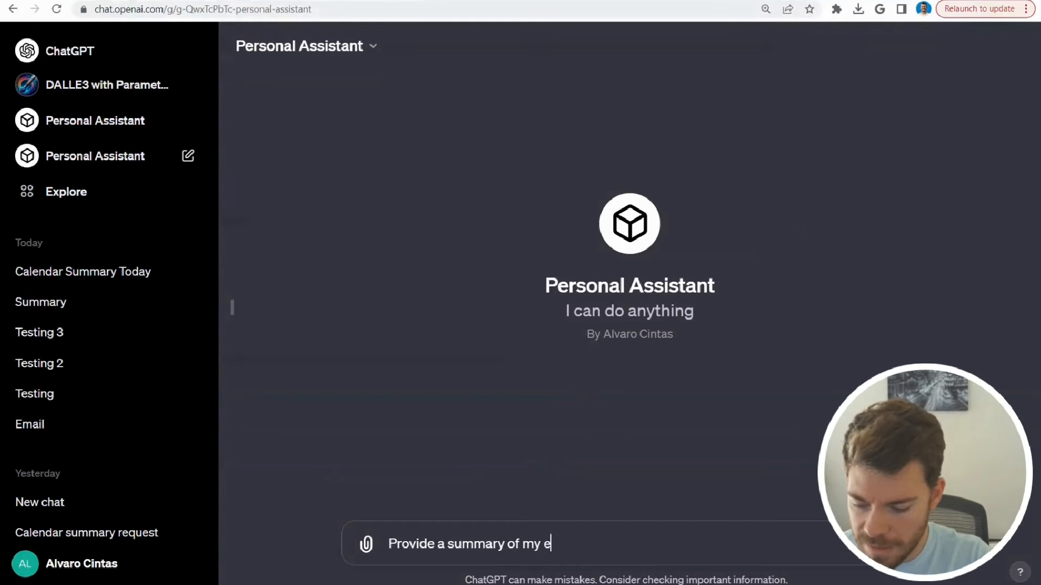
key("BackSpace")
type("calend")
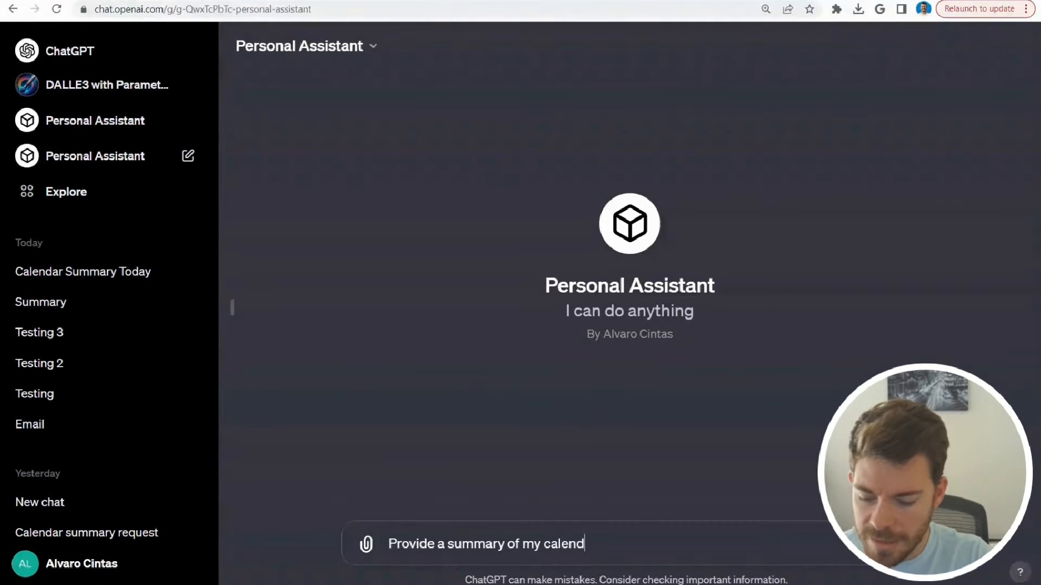
type("ar of today")
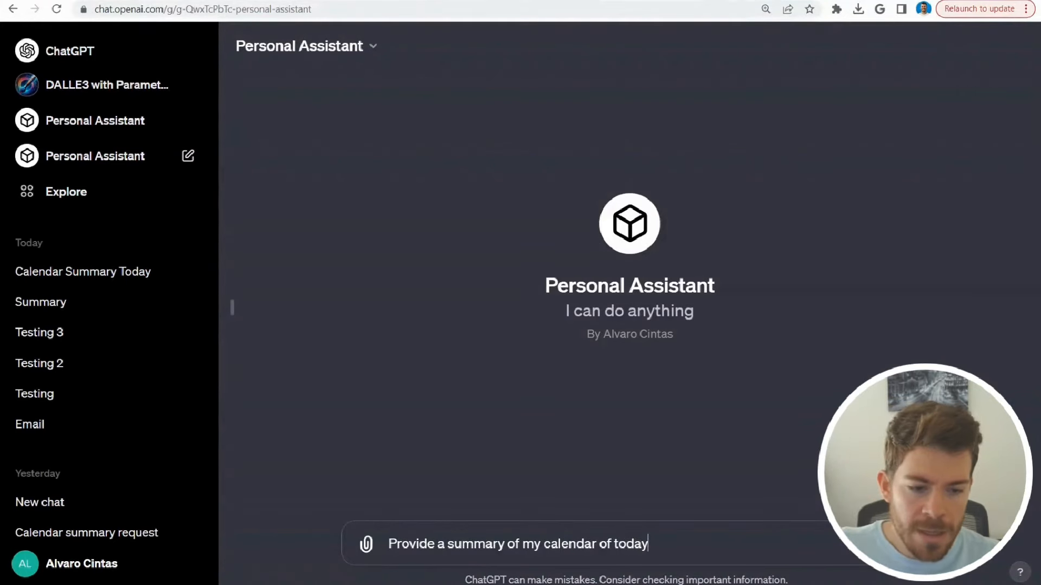
key("Return")
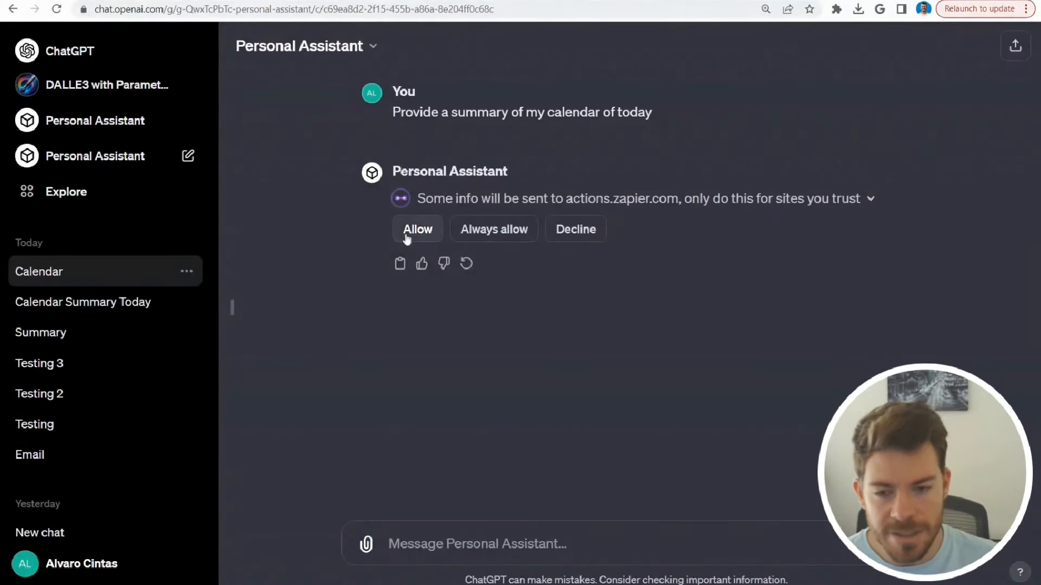
left_click(407, 233)
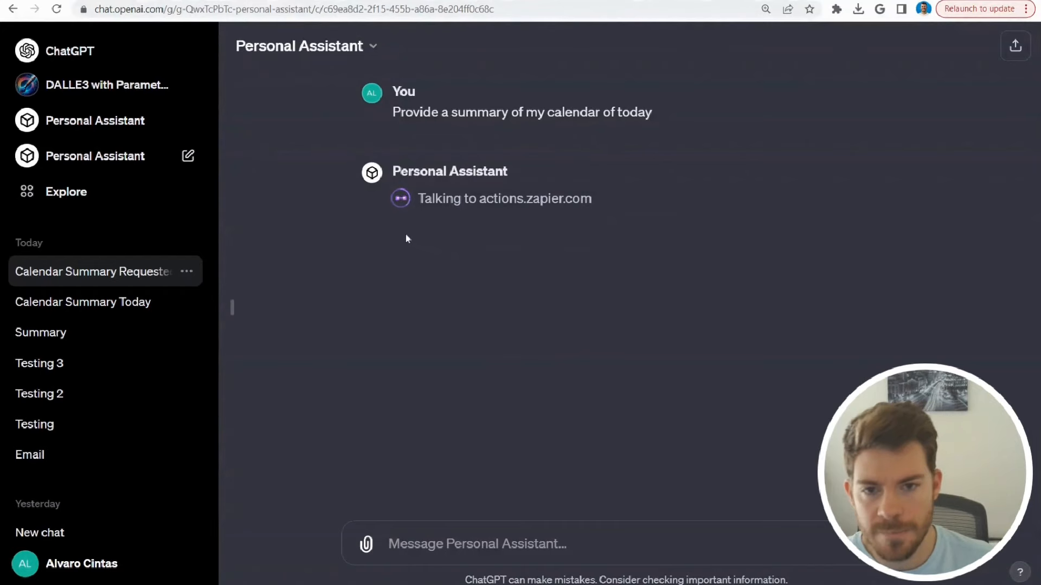